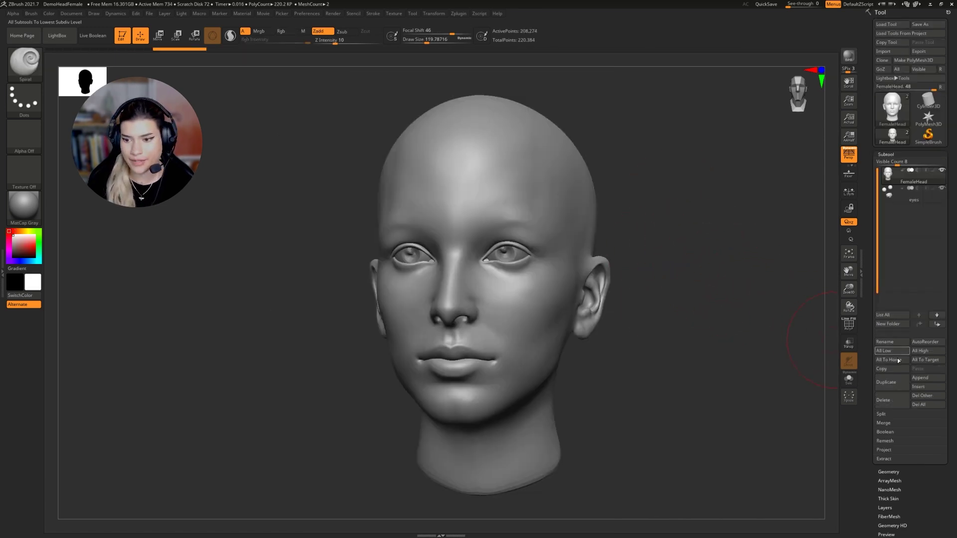
- Append a Sphere3D subtool to the female head, select it, and activate the Move gizmo on it
click(915, 378)
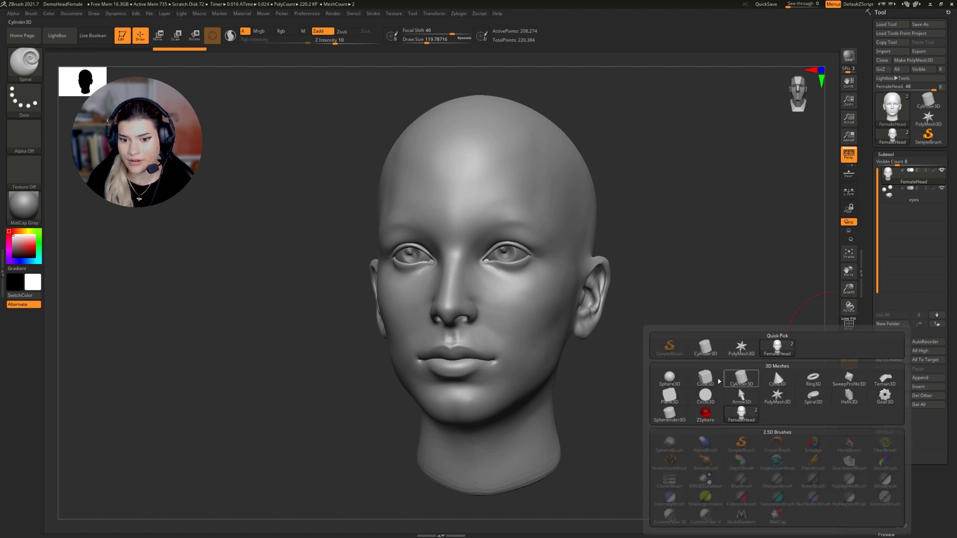
click(670, 379)
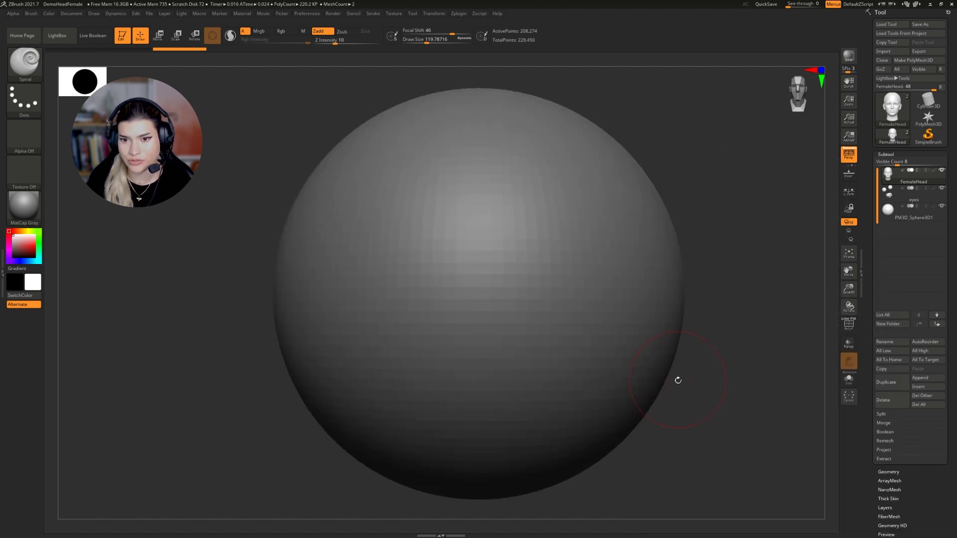
alt+click(636, 325)
alt+drag(680, 380, 664, 330)
key(w)
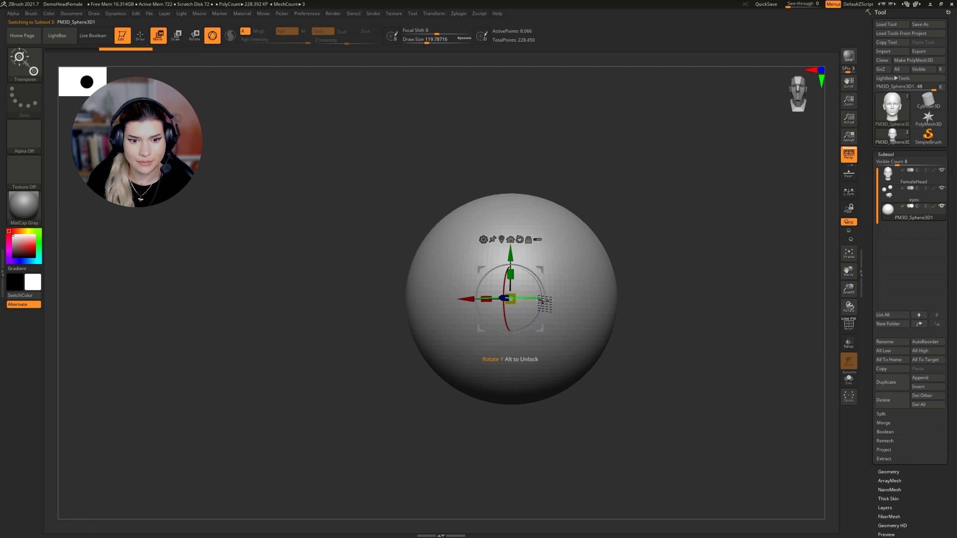
- Isolate the sphere and store its centered position as the Home Stage in Stager
drag(512, 301, 585, 345)
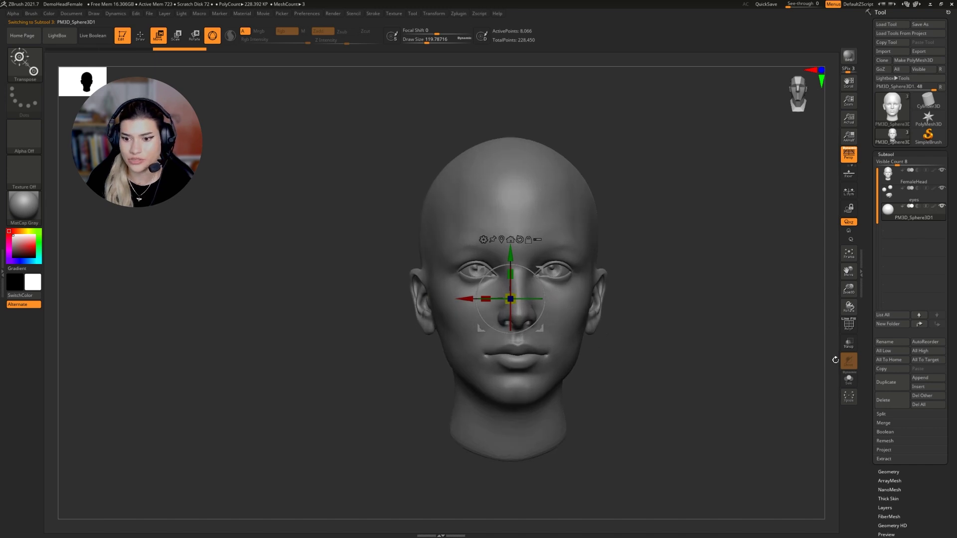
click(849, 380)
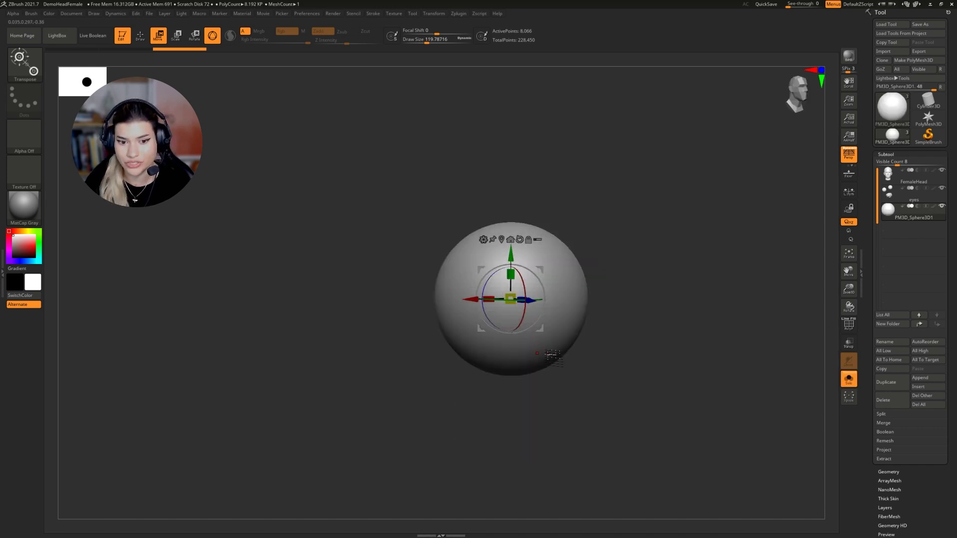
drag(577, 396, 610, 401)
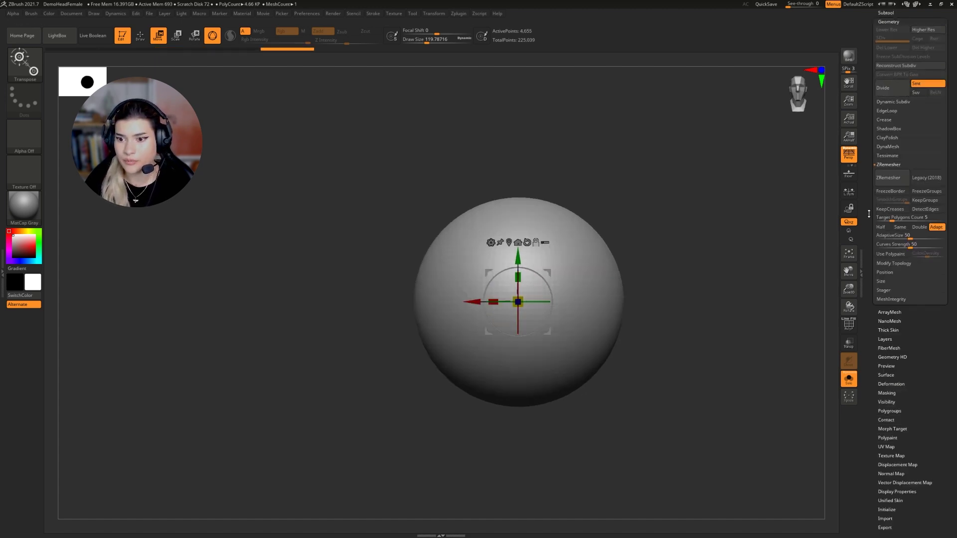
click(884, 292)
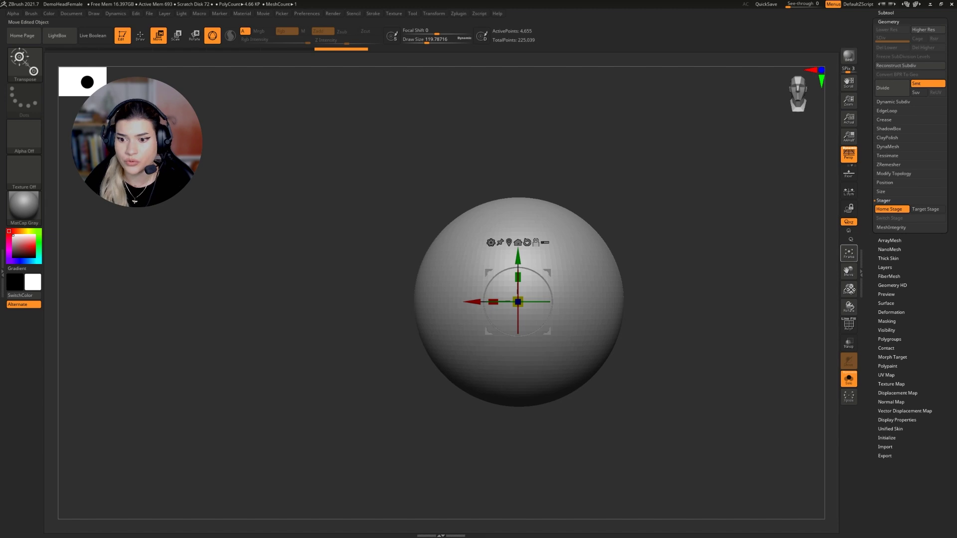
- Show the head again, scale the sphere down and move it over the eye on the viewer's right
click(849, 379)
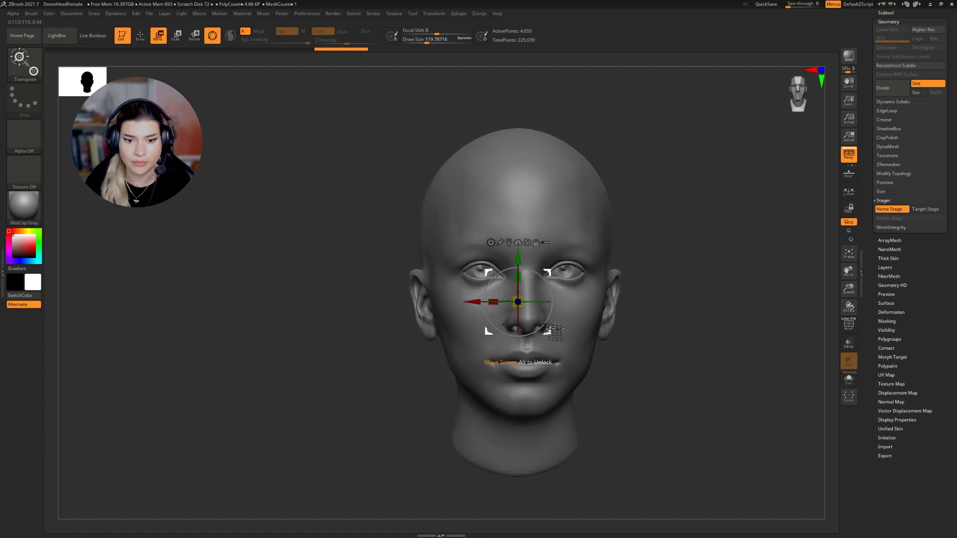
drag(547, 331, 589, 307)
drag(559, 278, 556, 247)
drag(698, 319, 530, 301)
shift+drag(479, 426, 520, 416)
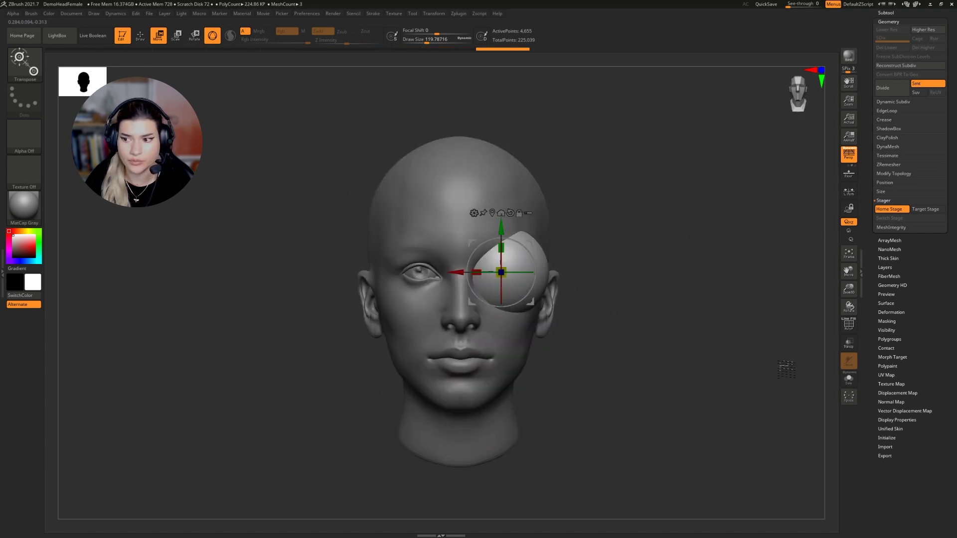
- Turn on transparency and align the sphere with the existing eyeball in both front and side views
click(848, 343)
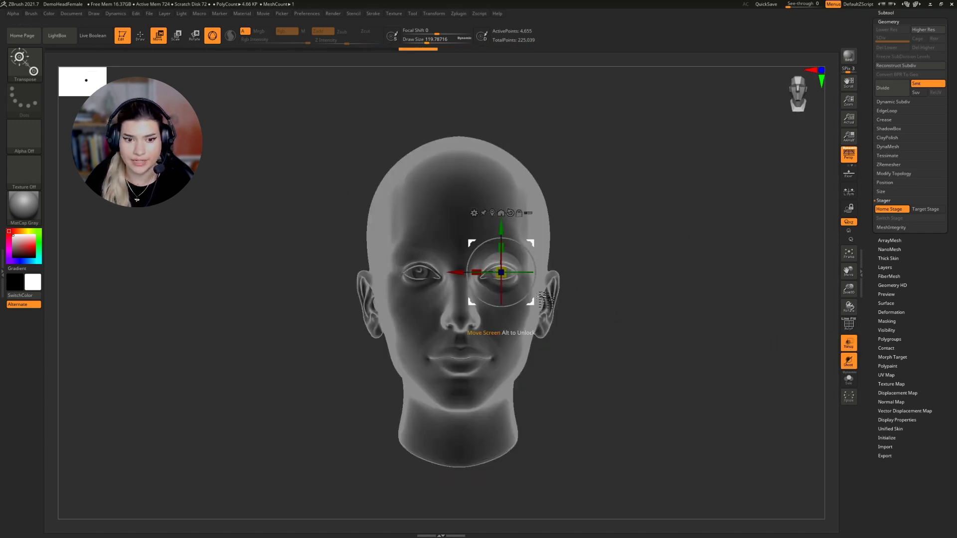
alt+drag(577, 297, 525, 302)
drag(866, 38, 866, 125)
click(886, 99)
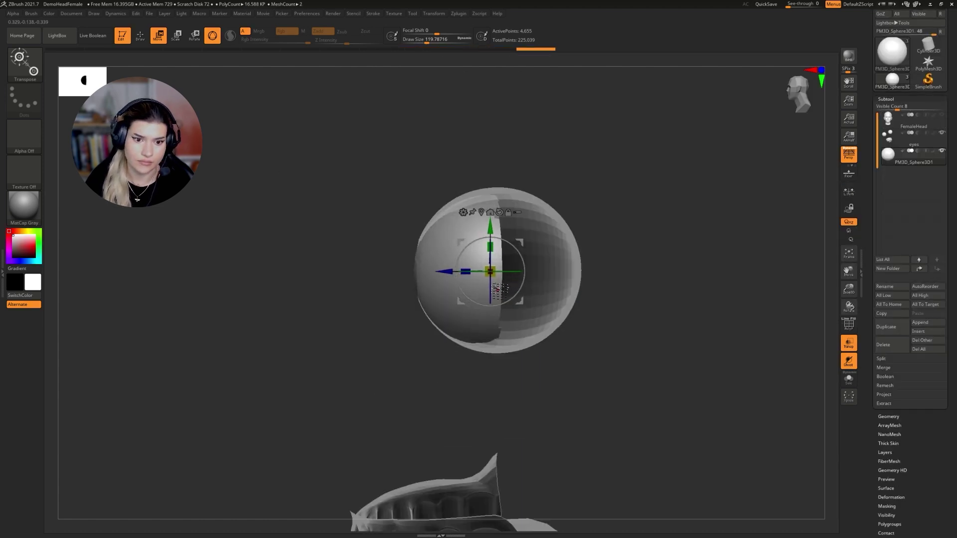
shift+drag(618, 319, 514, 319)
- Show the FemaleHead subtool, hide the original eyes, and turn off transparency to view the face from the front
click(941, 115)
click(942, 133)
click(849, 343)
shift+drag(648, 256, 728, 288)
- Store the sphere's position in the eye socket as the Target Stage and switch it back to the Home Stage
click(885, 417)
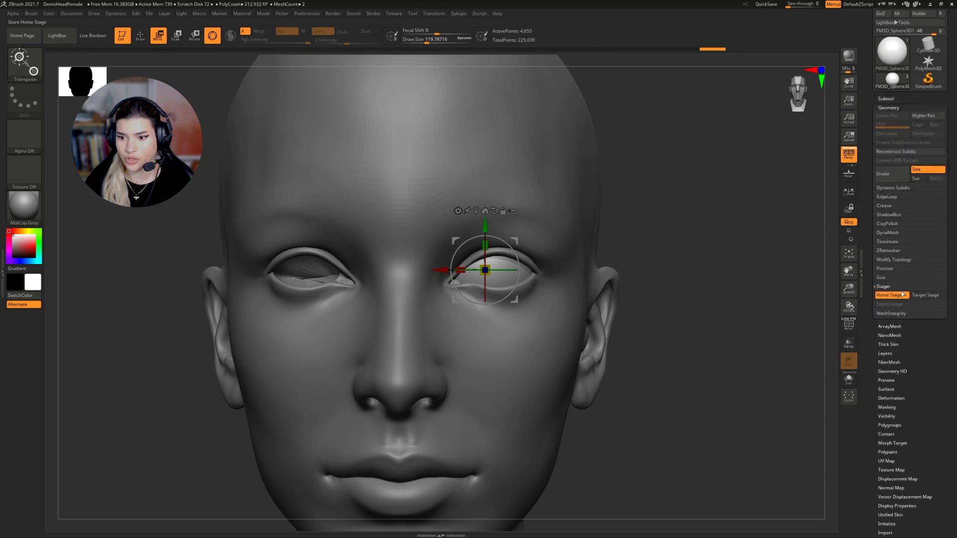
click(926, 298)
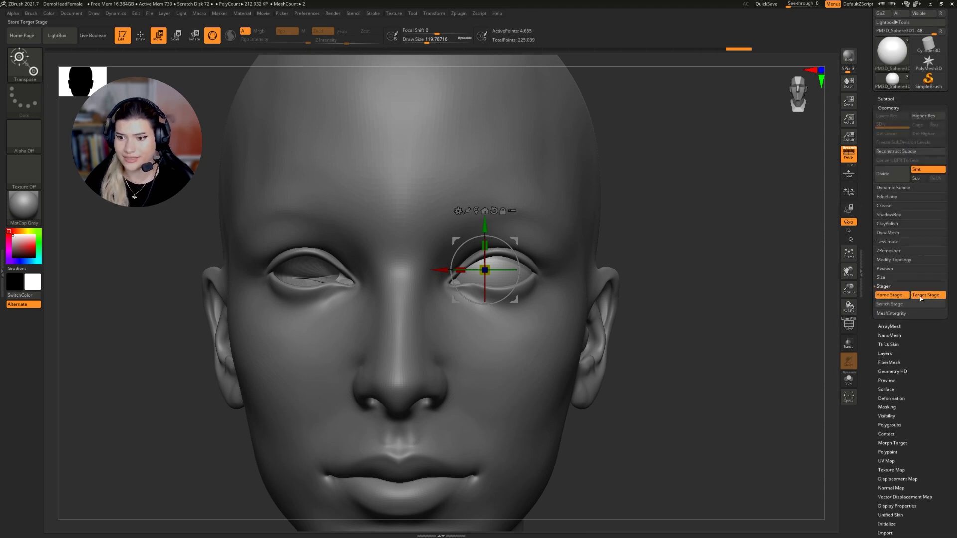
click(899, 305)
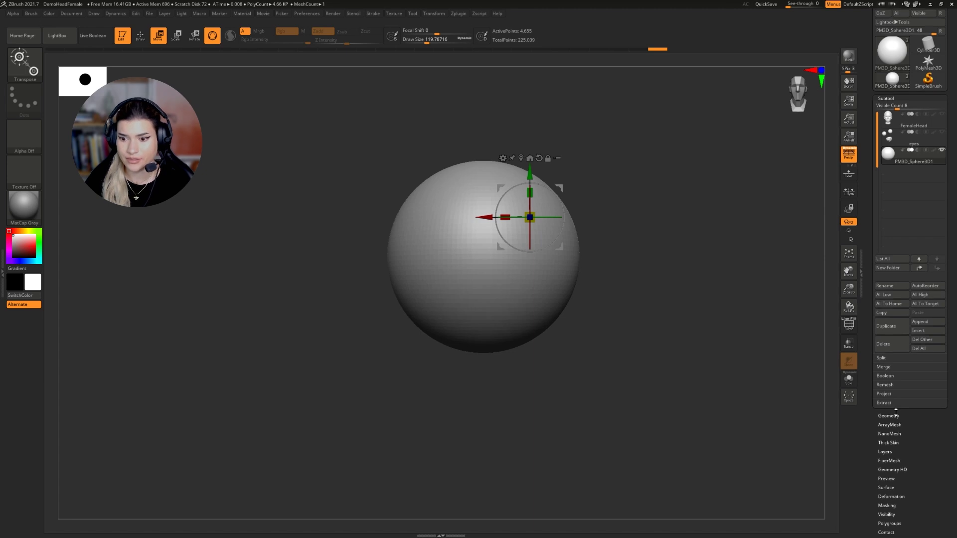
- Divide the sphere's geometry up to subdivision level 4
click(889, 416)
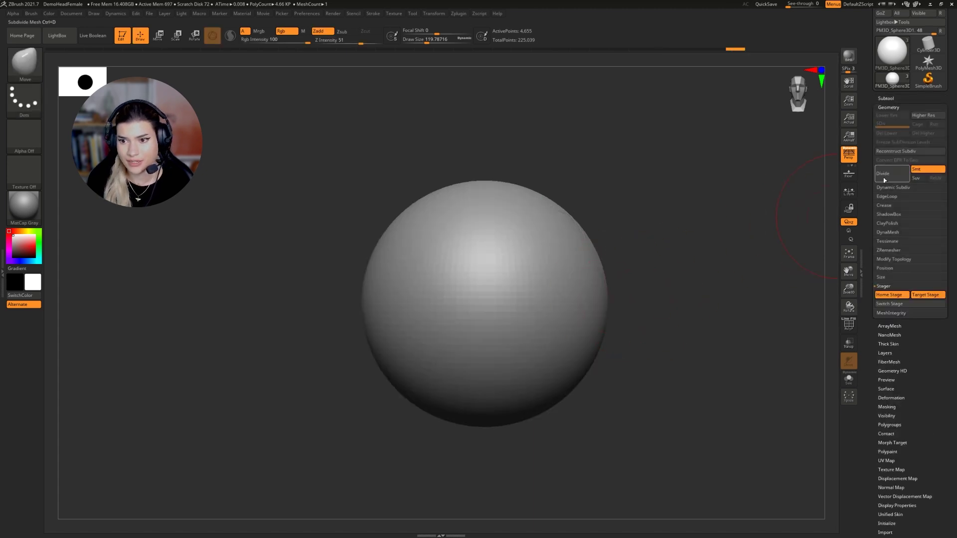
click(885, 180)
click(888, 181)
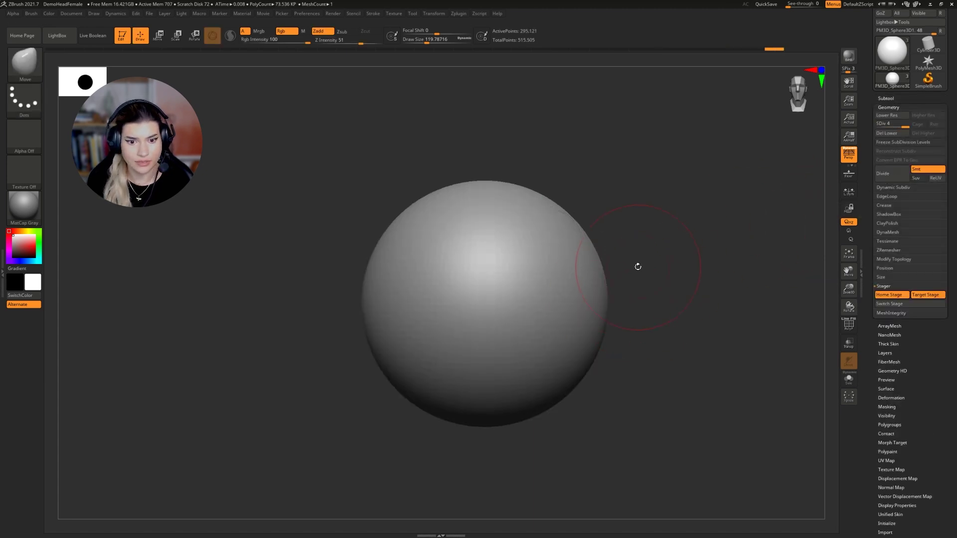
- Turn on radial symmetry around the Z axis, turn off X symmetry, and test it with the Move brush on the sphere
click(438, 15)
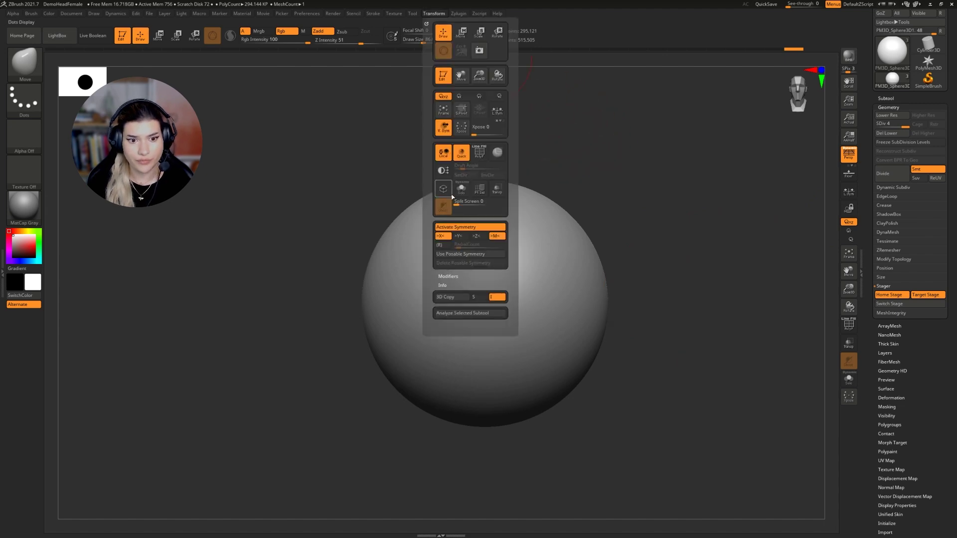
click(446, 248)
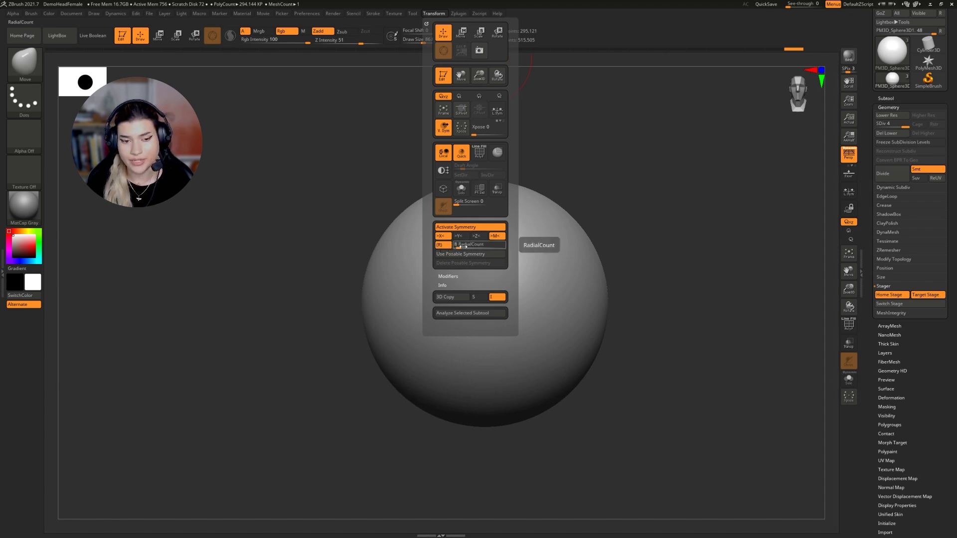
click(478, 236)
click(442, 236)
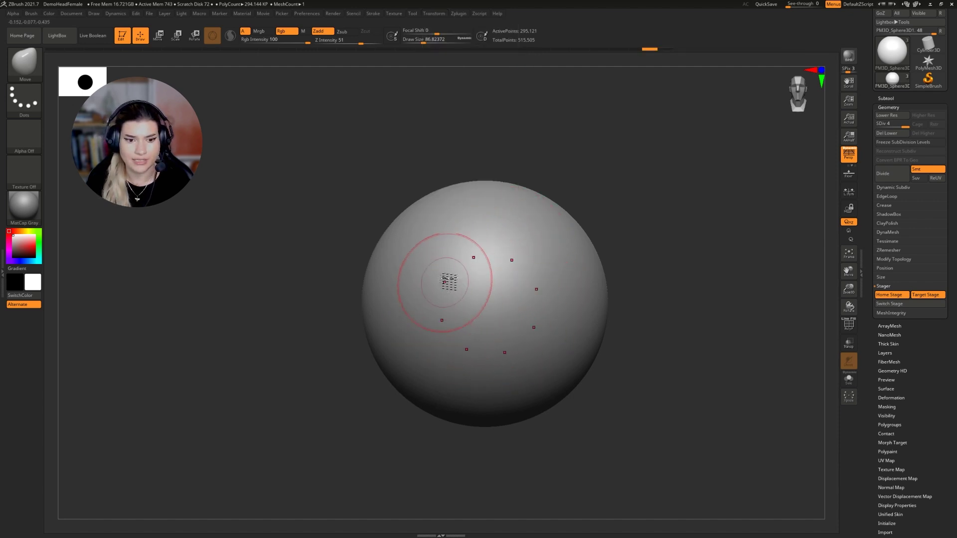
mouse_move(431, 273)
mouse_down()
mouse_move(491, 229)
mouse_move(479, 208)
mouse_move(526, 361)
mouse_move(476, 165)
mouse_move(395, 342)
mouse_move(543, 236)
mouse_move(410, 244)
mouse_move(425, 270)
mouse_up()
drag(425, 270, 432, 280)
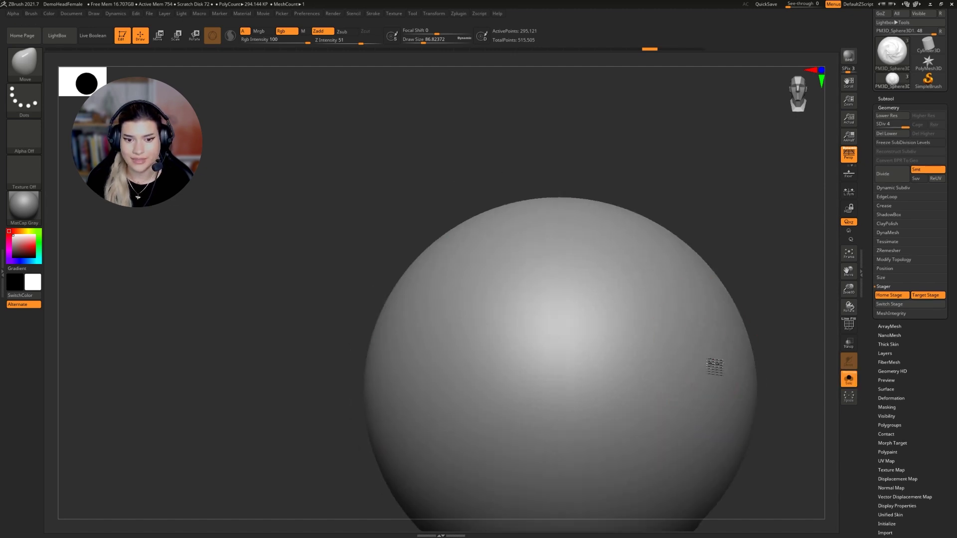
- Mask a round iris area at the center front of the sphere
mouse_move(716, 366)
mouse_down()
mouse_move(773, 301)
mouse_move(748, 322)
mouse_up()
mouse_move(663, 286)
alt+mouse_down()
mouse_move(691, 280)
mouse_move(671, 281)
alt+mouse_up()
key(space)
ctrl+drag(537, 280, 534, 281)
ctrl+click(537, 284)
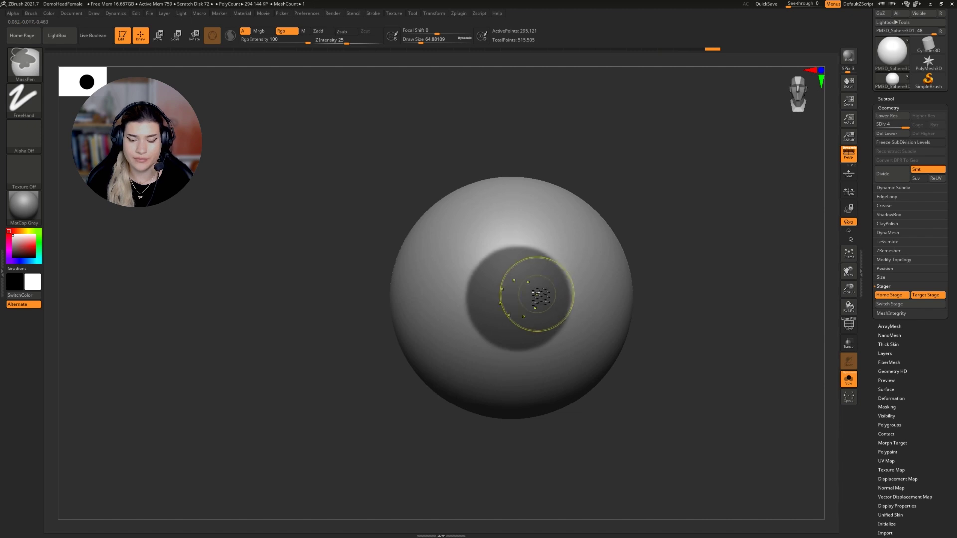
- Switch the eyeball to the Target Stage, show the head, and clear the iris mask
click(900, 306)
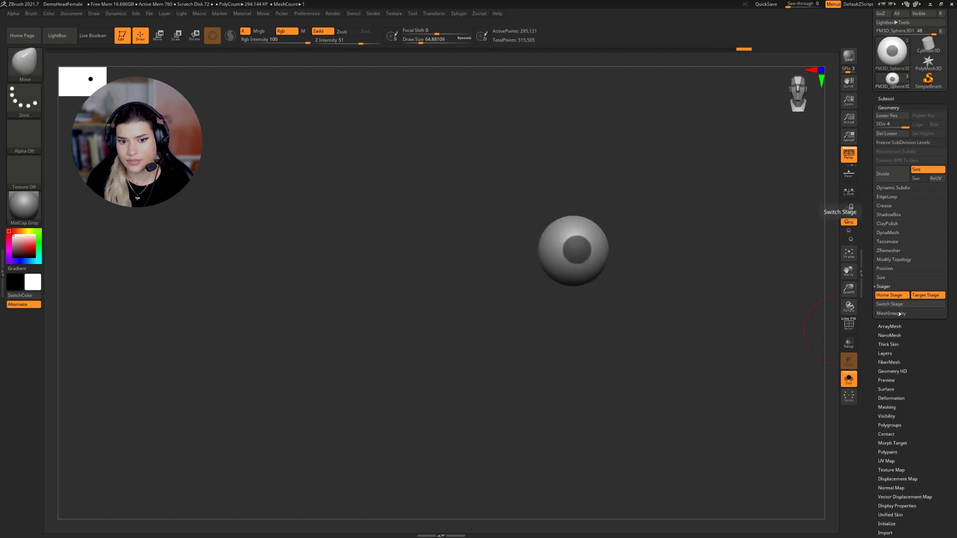
click(849, 379)
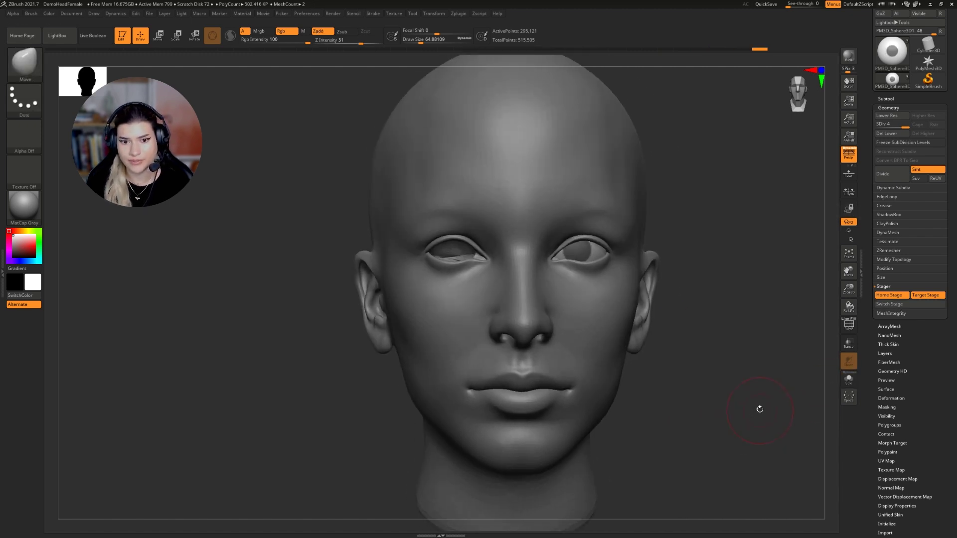
alt+drag(758, 404, 765, 418)
ctrl+drag(784, 382, 783, 379)
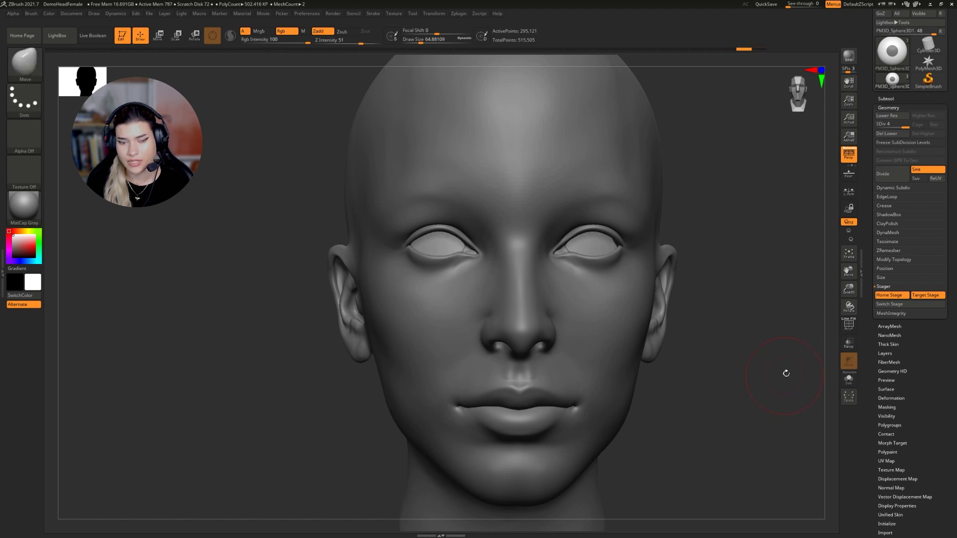
drag(820, 317, 805, 317)
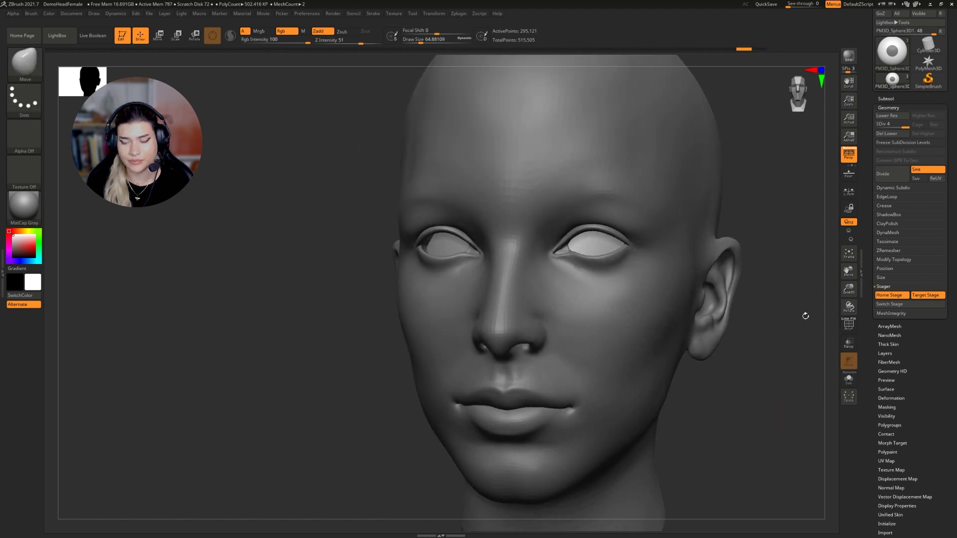
- Switch the eyeball between its Home and Target stages to compare placements, finishing with it isolated in the Home Stage
click(896, 305)
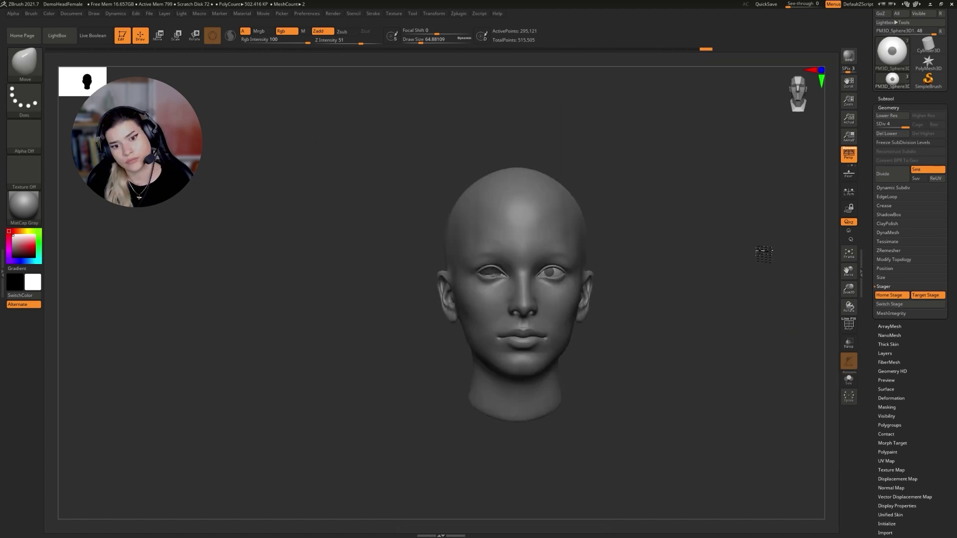
key(e)
click(896, 305)
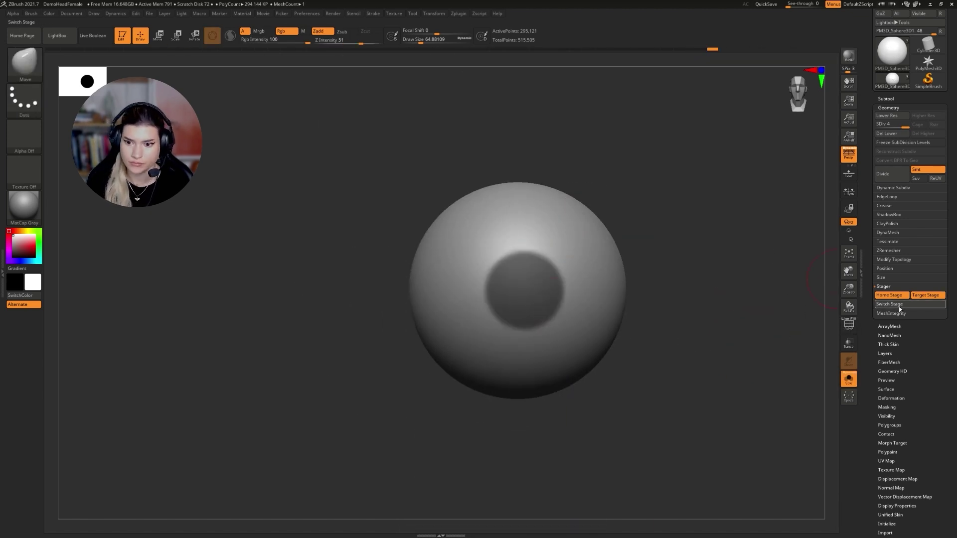
click(900, 305)
mouse_move(778, 366)
mouse_down()
mouse_move(794, 368)
mouse_move(782, 364)
mouse_up()
click(897, 306)
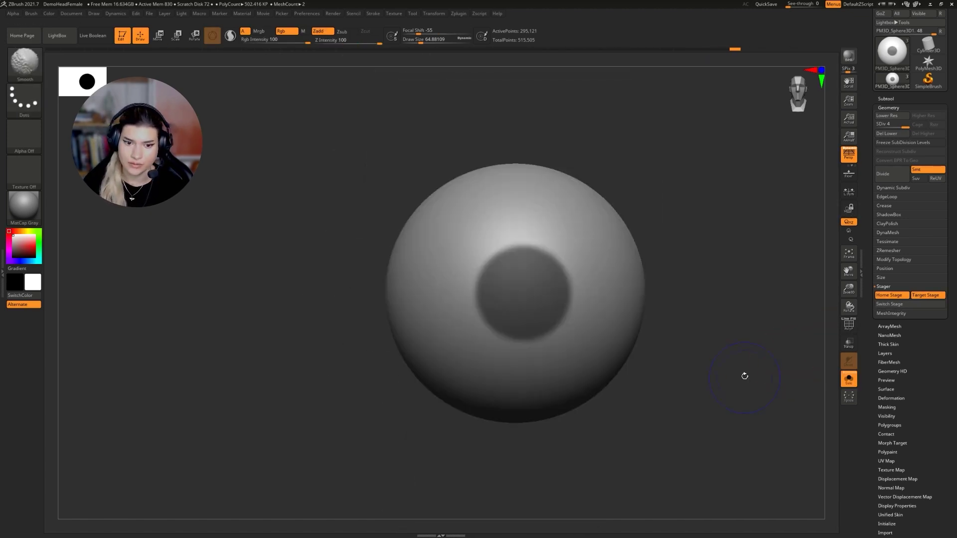
- Invert the mask so only the iris is editable and push the iris inward with the Move brush
drag(743, 375, 764, 378)
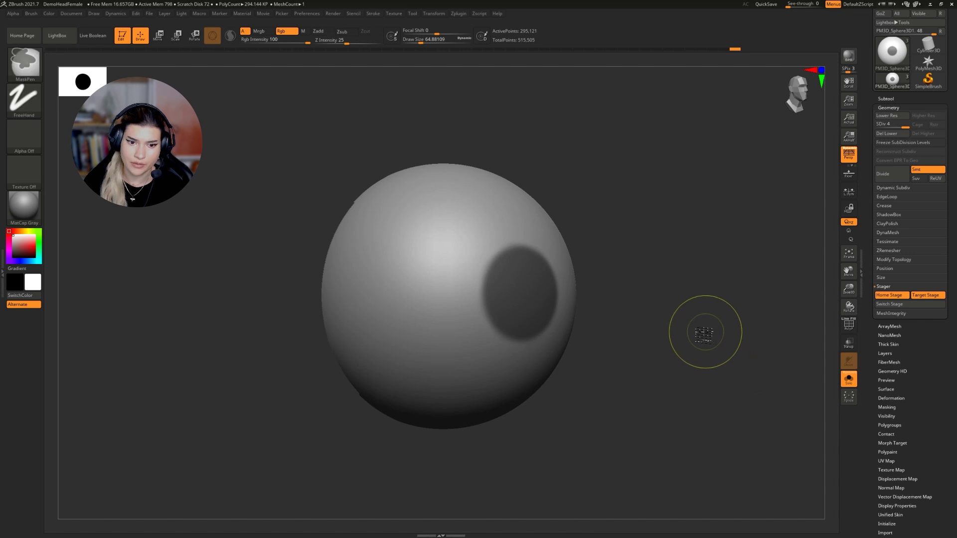
ctrl+click(594, 356)
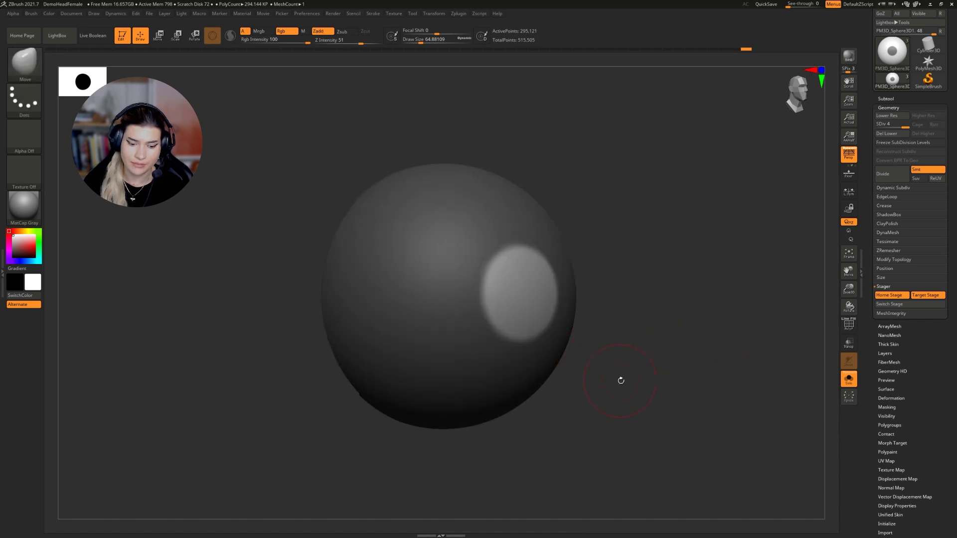
key(b)
key(m)
key(v)
key(s)
drag(522, 277, 522, 299)
- Shape the iris hollow with the ClayBuildup brush and carve a smaller round pupil pit at its center
key(b)
key(c)
key(b)
drag(504, 464, 481, 417)
key(s)
drag(489, 313, 485, 312)
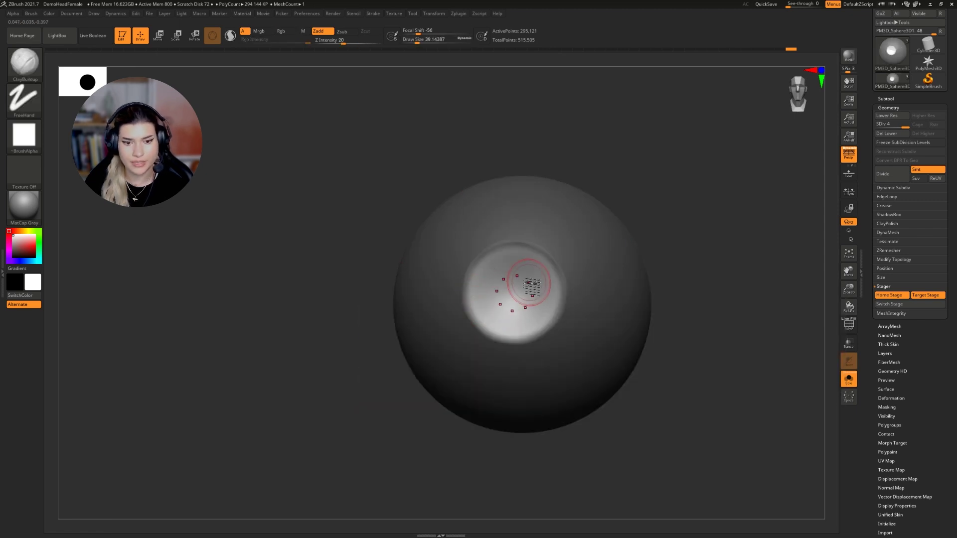
key(s)
drag(532, 282, 528, 284)
key(s)
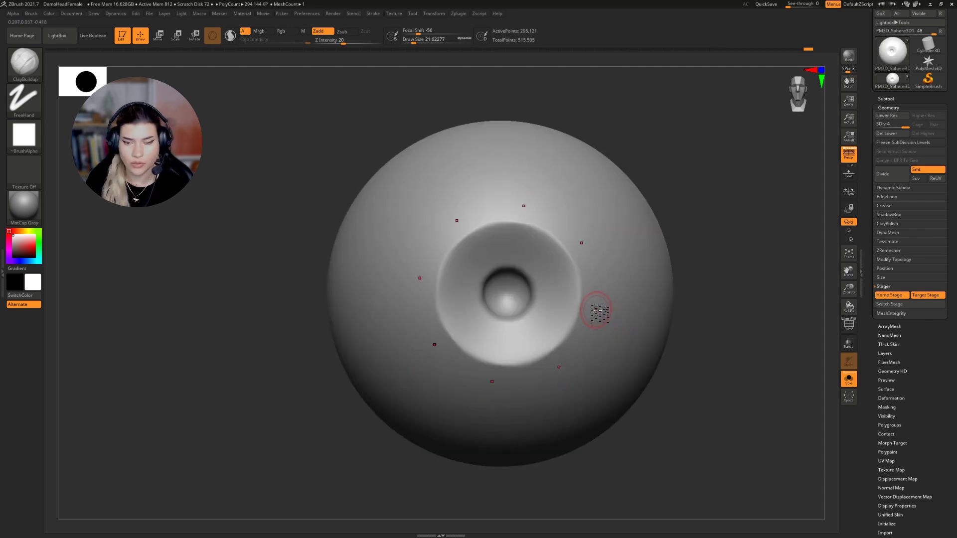
- Carve radial grooves into the iris around the pupil with the DamStandard brush at draw size about 39
key(b)
key(d)
key(s)
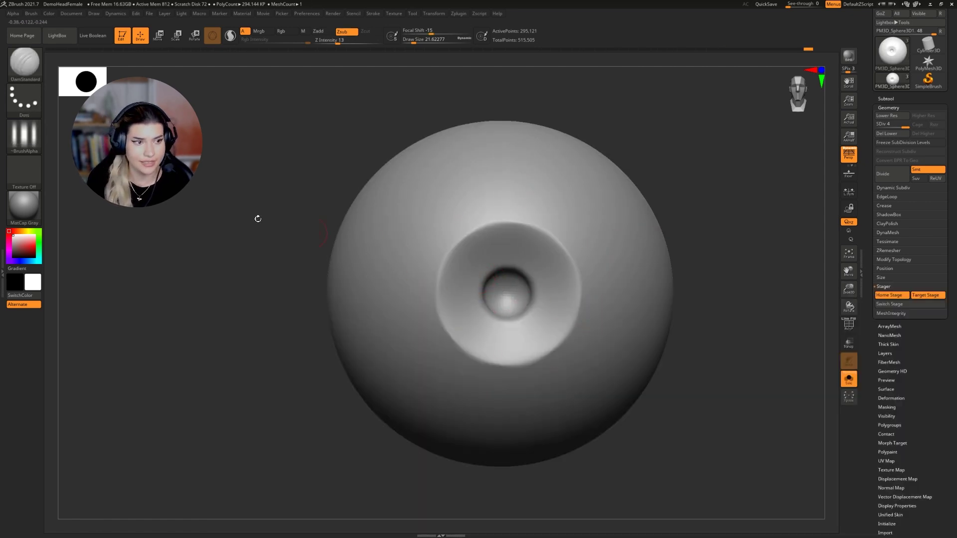
click(37, 135)
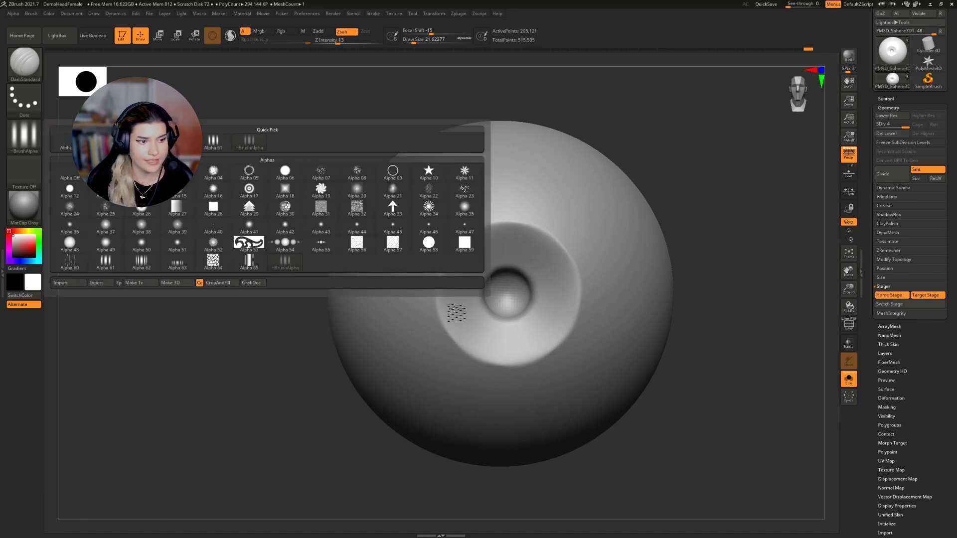
key(space)
drag(533, 340, 542, 340)
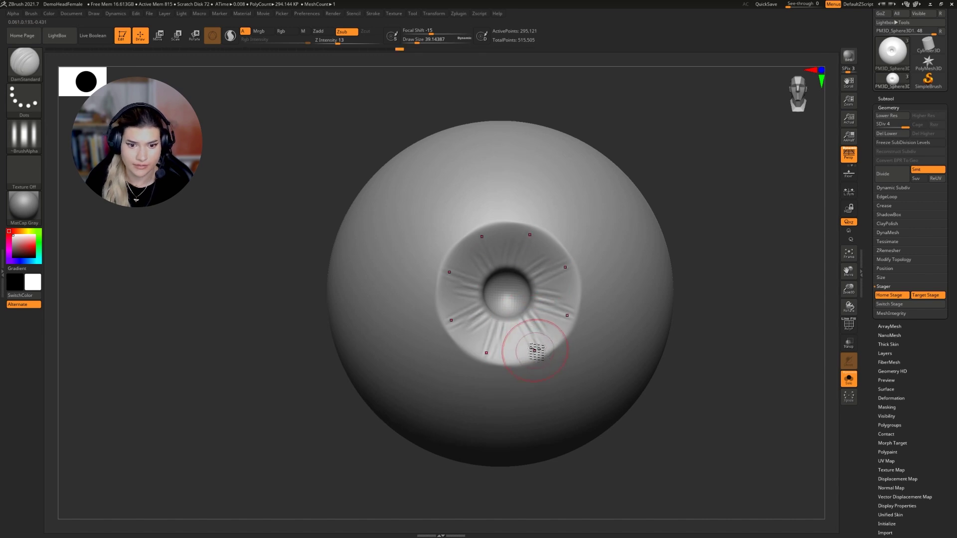
- Divide the eyeball to subdivision level 5 and carve finer radial grooves into the iris with the DamStandard brush
mouse_move(532, 348)
mouse_down()
mouse_move(519, 320)
mouse_move(552, 323)
mouse_move(509, 358)
mouse_move(553, 316)
mouse_up()
key(ctrl+z)
click(890, 174)
ctrl+right_drag(553, 316, 582, 315)
click(24, 135)
drag(571, 333, 588, 353)
ctrl+right_drag(599, 340, 588, 329)
mouse_move(558, 344)
mouse_down()
mouse_move(528, 374)
mouse_move(572, 367)
mouse_up()
drag(538, 319, 580, 344)
- Add volume to the iris with the ClayBuildup brush and smooth its surface out to the rim
key(shift+d)
key(b)
key(c)
key(b)
ctrl+right_drag(673, 325, 673, 344)
shift+drag(564, 333, 581, 299)
mouse_move(439, 344)
right_down()
mouse_move(388, 346)
mouse_move(439, 343)
right_up()
mouse_move(378, 297)
shift+mouse_down()
mouse_move(397, 348)
mouse_move(480, 165)
mouse_move(616, 308)
shift+mouse_up()
- Carve thin radial fibres across the iris with the DamStandard brush at Z Intensity 6 and draw size about 18
key(b)
key(d)
key(s)
mouse_move(580, 201)
mouse_down()
mouse_move(619, 327)
mouse_move(560, 236)
mouse_up()
mouse_move(613, 409)
right_down()
mouse_move(639, 416)
mouse_move(663, 398)
right_up()
key(space)
mouse_move(580, 388)
mouse_down()
mouse_move(620, 316)
mouse_move(573, 386)
mouse_up()
ctrl+right_drag(718, 424, 718, 491)
drag(533, 399, 512, 358)
key(ctrl+z)
key(ctrl+z)
key(ctrl+z)
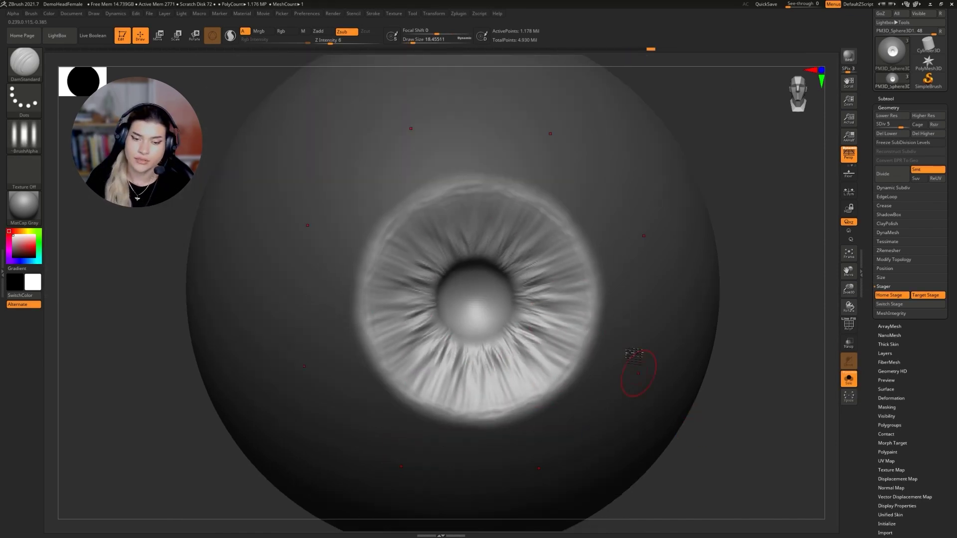
- Lower the radial symmetry count and carve more irregular grooves around the pupil with the DamStandard brush
click(452, 18)
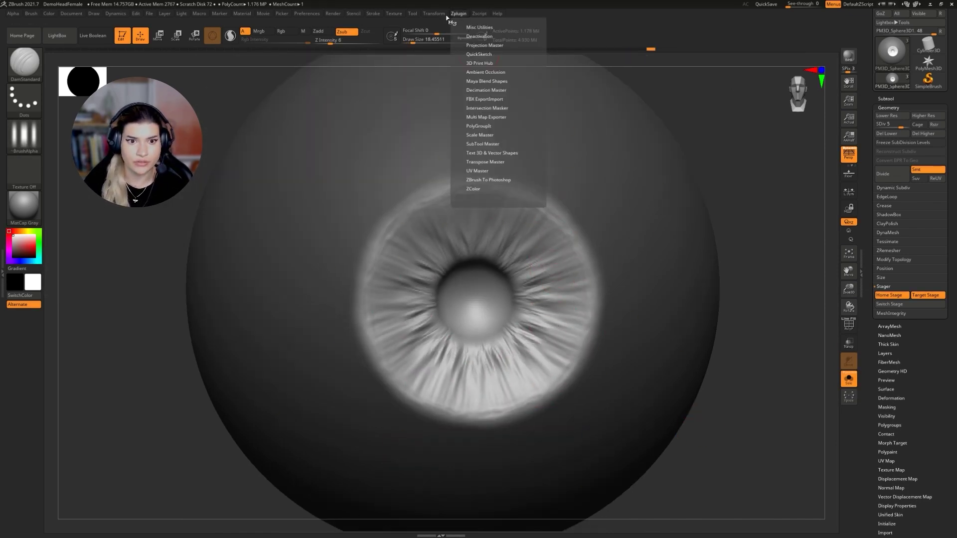
mouse_move(443, 17)
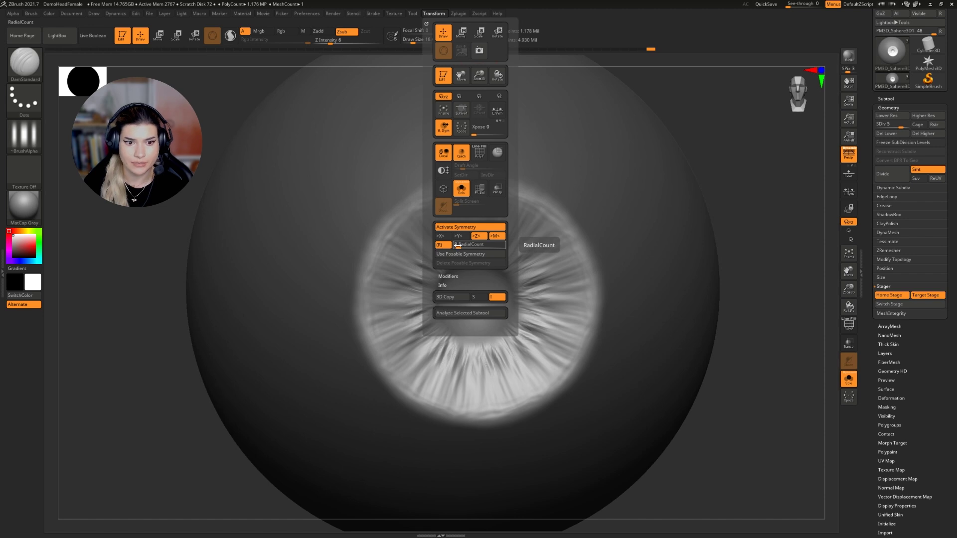
drag(457, 246, 456, 245)
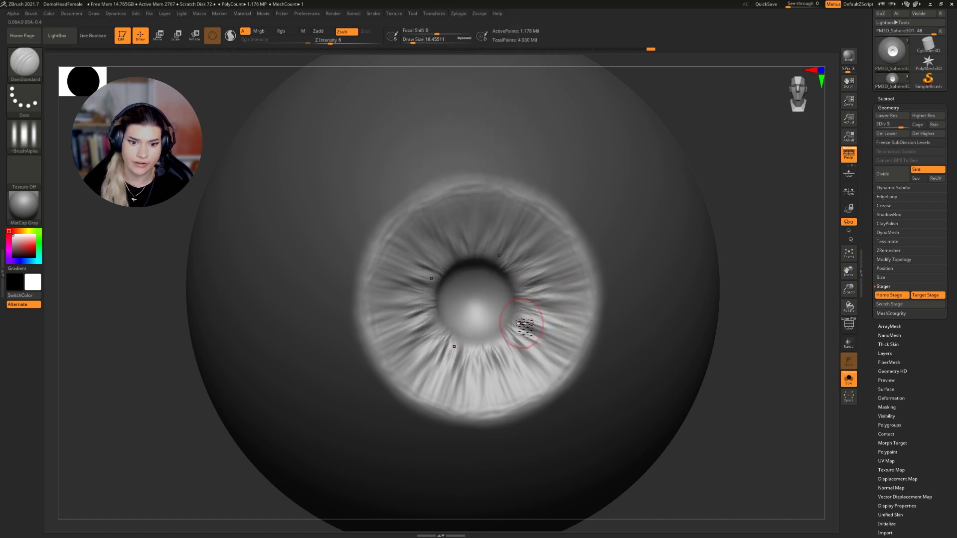
mouse_move(581, 363)
mouse_down()
mouse_move(543, 344)
mouse_move(549, 396)
mouse_up()
drag(492, 412, 488, 374)
drag(718, 391, 771, 374)
drag(551, 317, 498, 342)
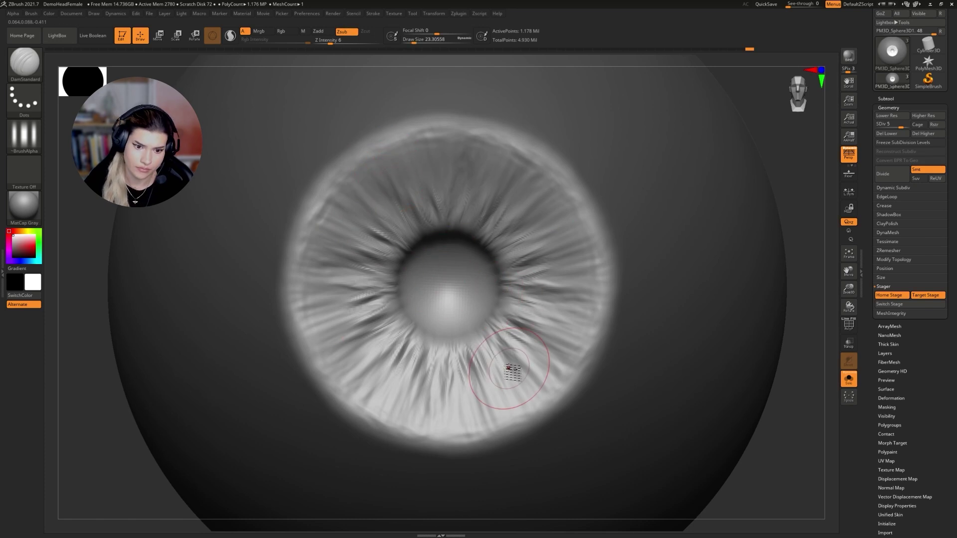
- Sculpt wavy ridges and small pits into the iris, finishing with DamStandard at Z Intensity 15 and draw size about 10
key(space)
mouse_move(527, 370)
mouse_down()
mouse_move(516, 370)
mouse_move(535, 388)
mouse_up()
key(b)
key(c)
key(b)
key(b)
key(d)
key(s)
key(space)
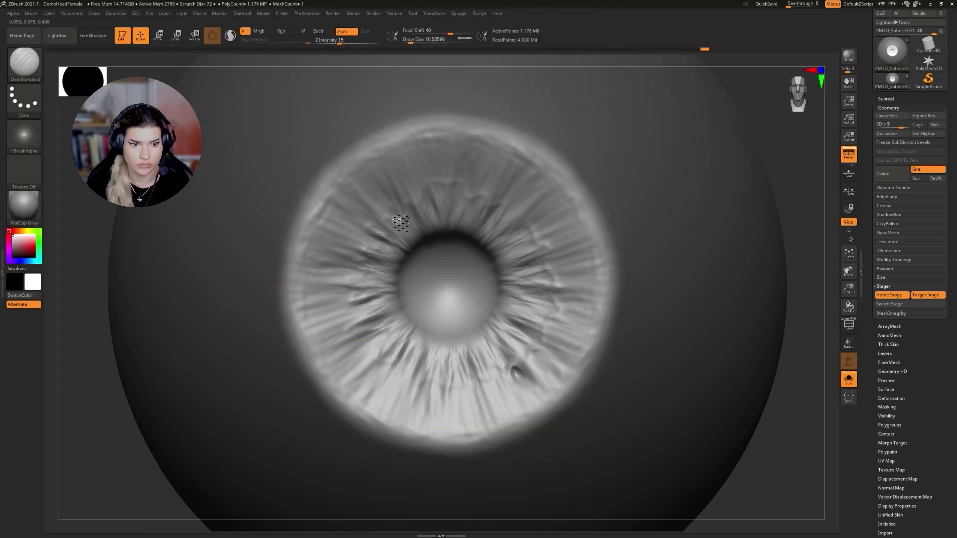
drag(402, 222, 386, 202)
ctrl+right_drag(367, 322, 360, 298)
drag(385, 273, 391, 279)
- Show the full head with the eyeball in its socket to check the iris, and return the eyeball to its isolated Home Stage
ctrl+right_drag(439, 299, 449, 324)
ctrl+right_drag(723, 429, 734, 370)
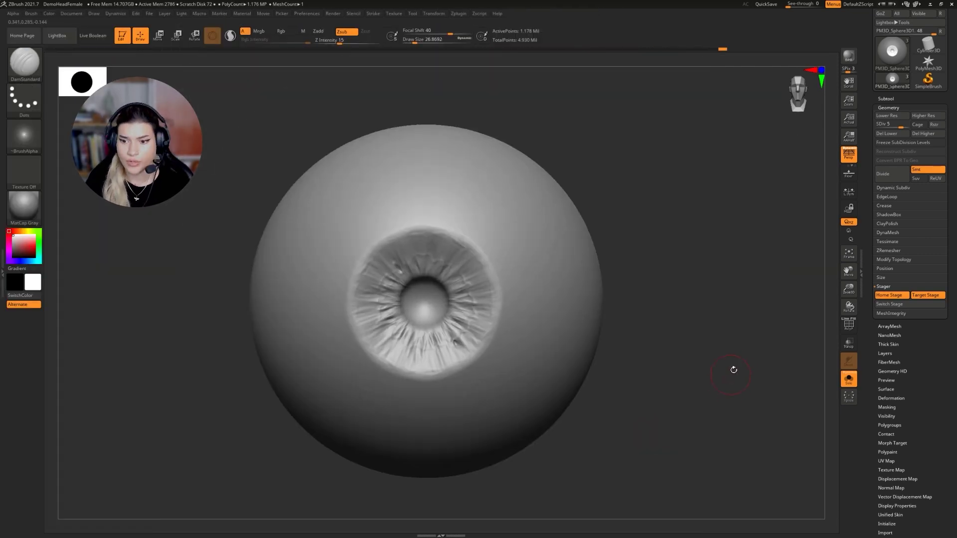
click(849, 380)
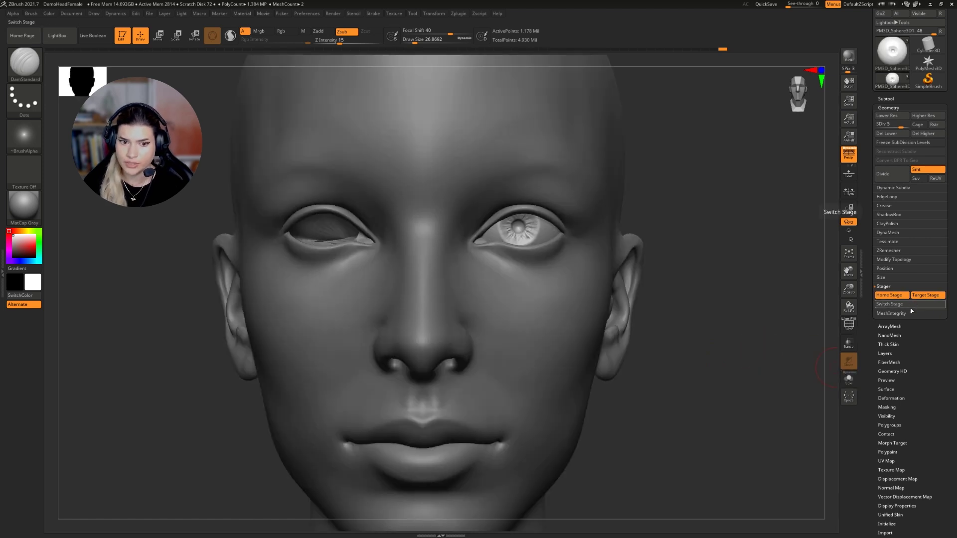
alt+drag(725, 343, 741, 379)
key(f)
key(alt+s)
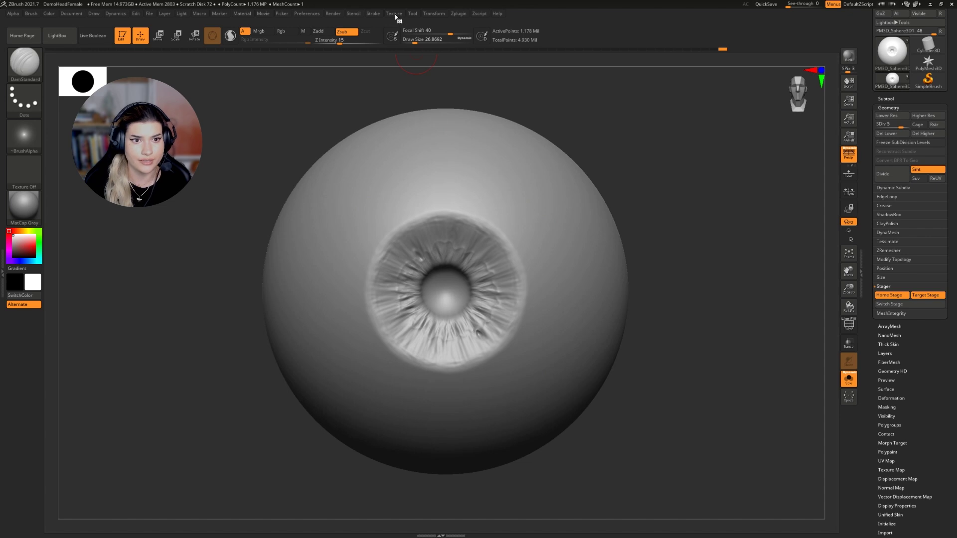
- Add subtle surface unevenness to the white of the eyeball with DamStandard at Z Intensity 6 and draw size about 46
drag(660, 280, 598, 273)
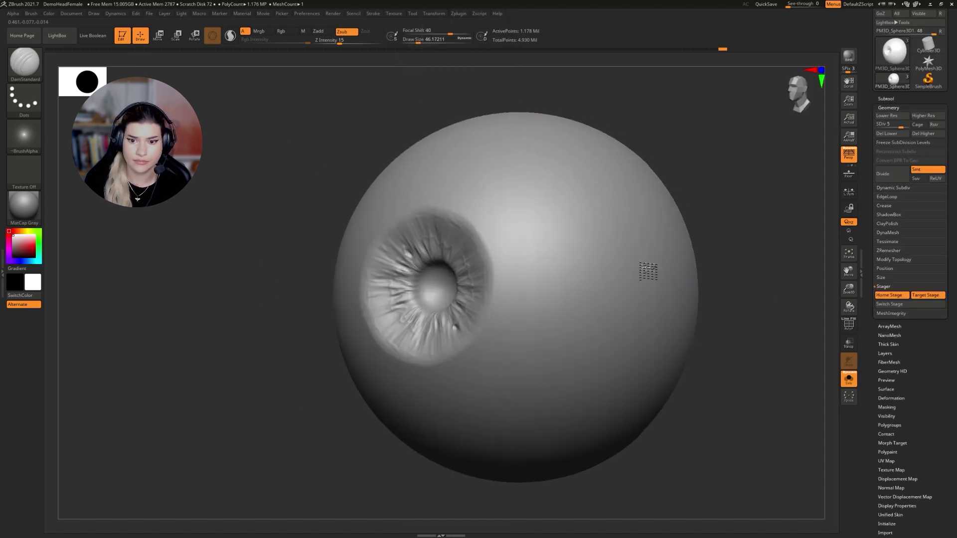
mouse_move(598, 273)
right_down()
mouse_move(692, 363)
mouse_move(514, 402)
mouse_move(654, 180)
mouse_move(579, 110)
right_up()
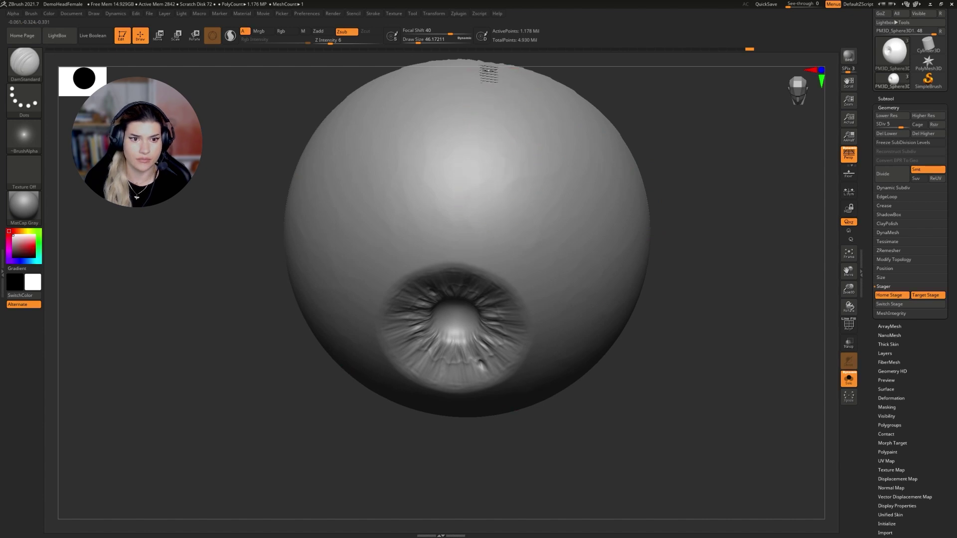
right_drag(499, 141, 719, 299)
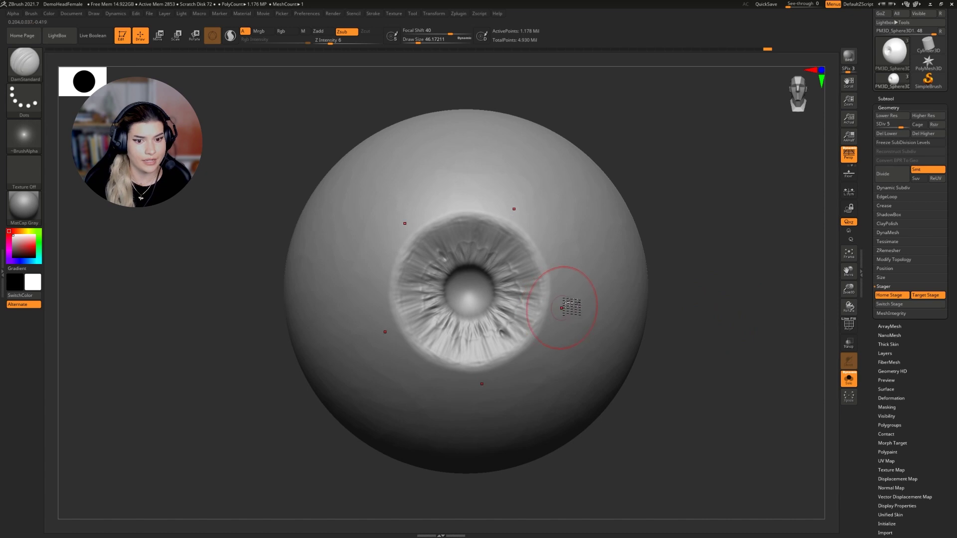
- Choose the Paint brush and fill the whole eyeball with a warm off-white color
key(b)
key(p)
key(a)
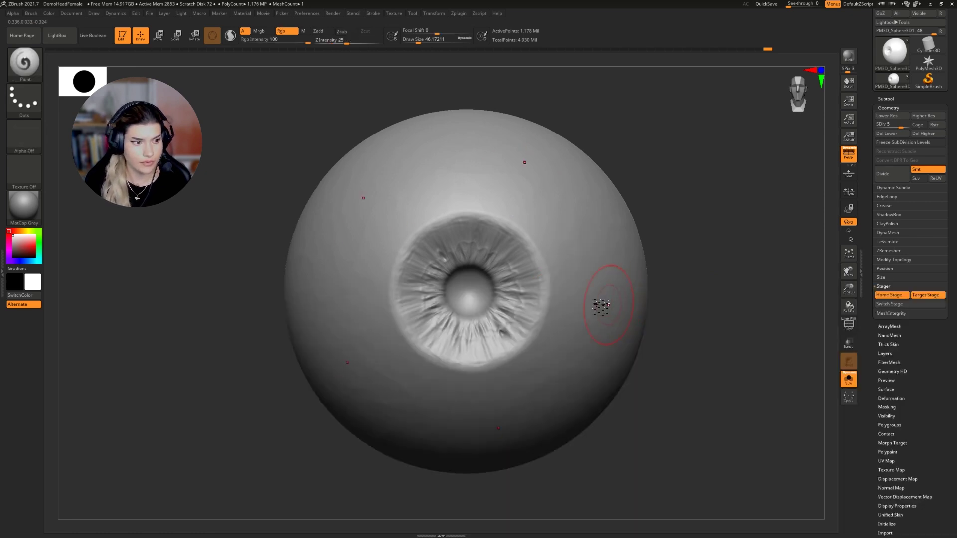
click(19, 239)
key(ctrl+f)
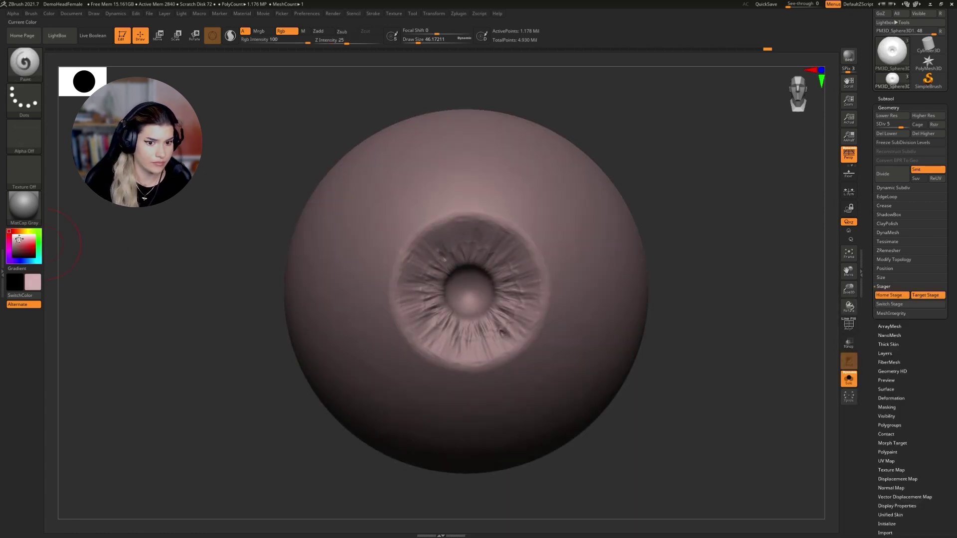
click(20, 235)
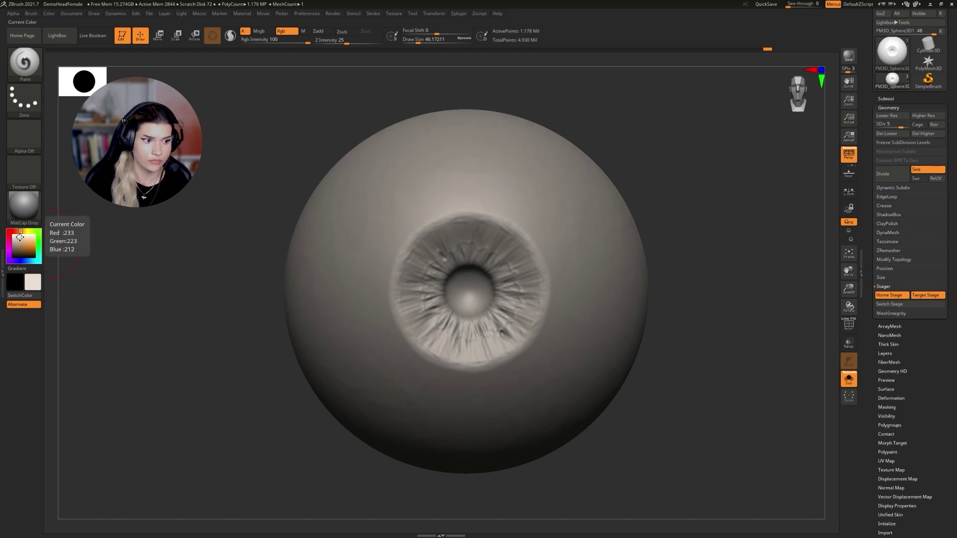
alt+drag(250, 123, 272, 123)
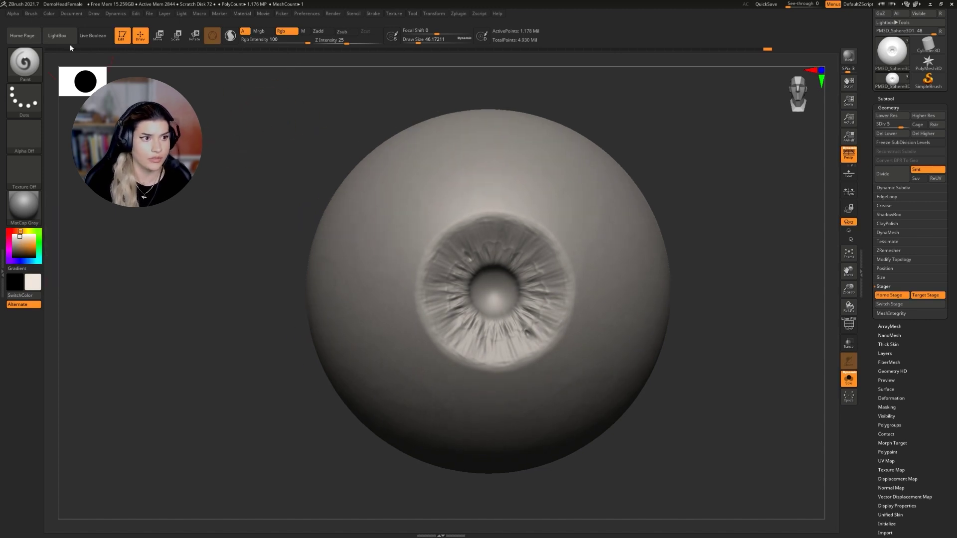
click(55, 14)
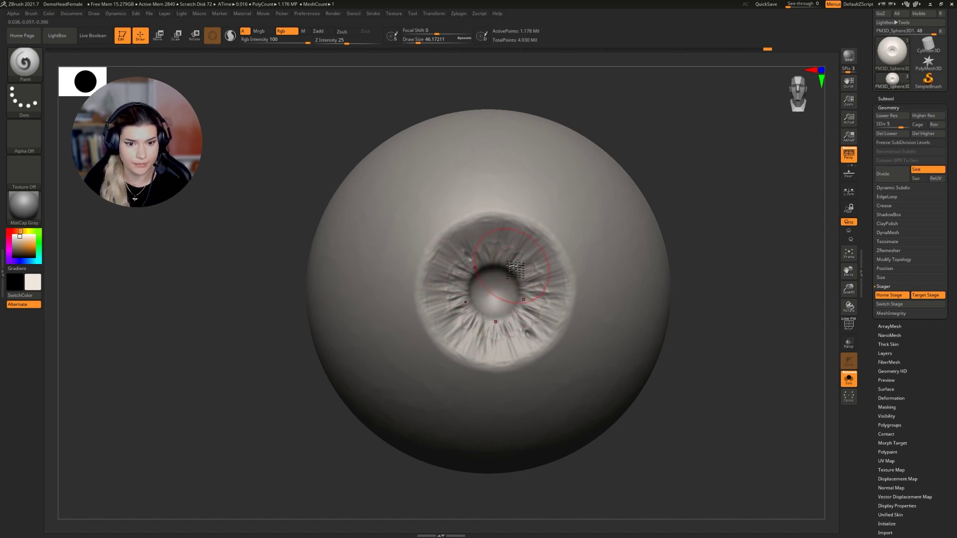
- Mask off the white of the eye and paint the iris and pupil dark grey with the Paint brush
mouse_move(510, 271)
ctrl+mouse_down()
mouse_move(509, 280)
mouse_move(524, 279)
mouse_move(522, 316)
mouse_move(554, 329)
mouse_move(558, 240)
mouse_move(565, 269)
ctrl+mouse_up()
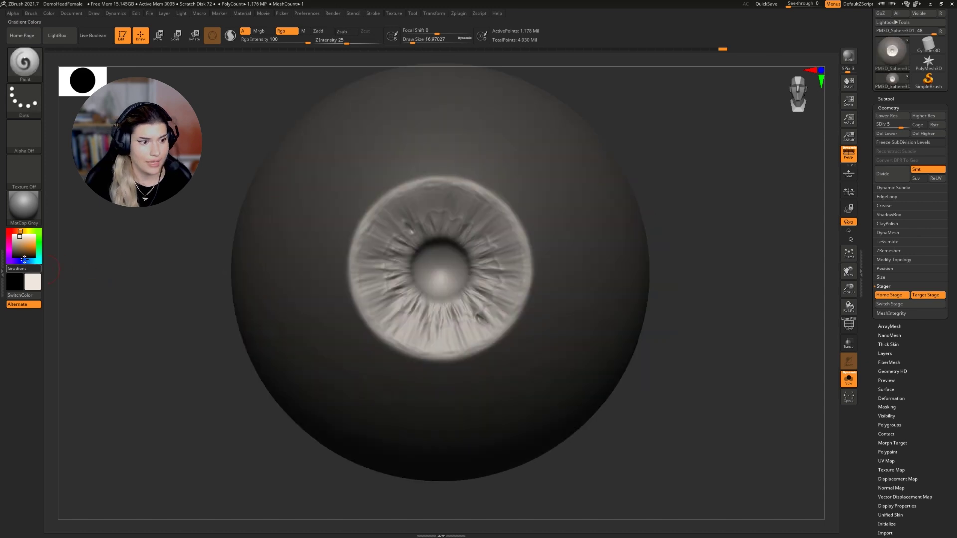
click(13, 256)
click(12, 253)
click(14, 252)
click(14, 254)
key(b)
key(p)
key(a)
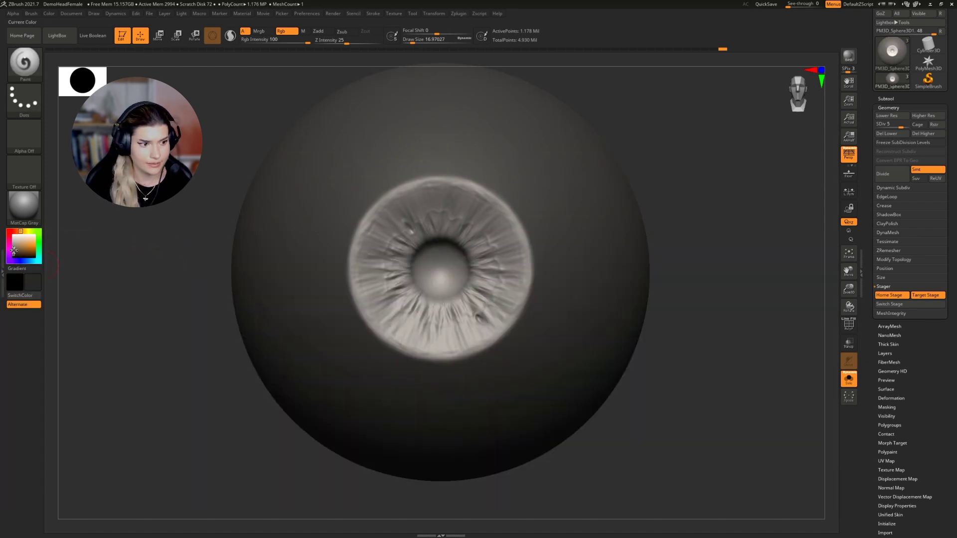
key(space)
click(393, 293)
mouse_move(393, 273)
mouse_down()
mouse_move(418, 320)
mouse_move(439, 279)
mouse_up()
mouse_move(697, 392)
ctrl+right_down()
mouse_move(683, 331)
mouse_move(683, 411)
mouse_move(705, 412)
ctrl+right_up()
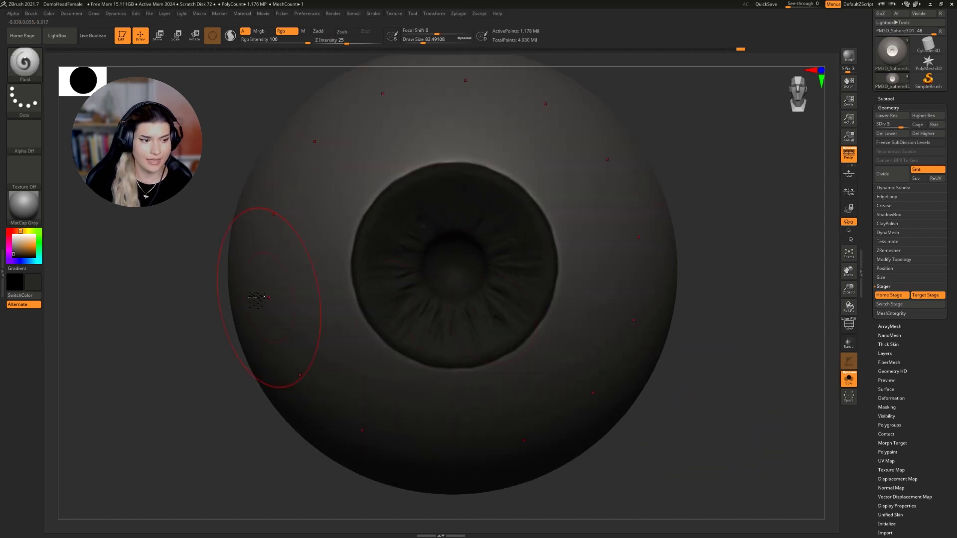
- Paint the iris orange-brown inside its dark rim and paint the pupil solid black
click(25, 247)
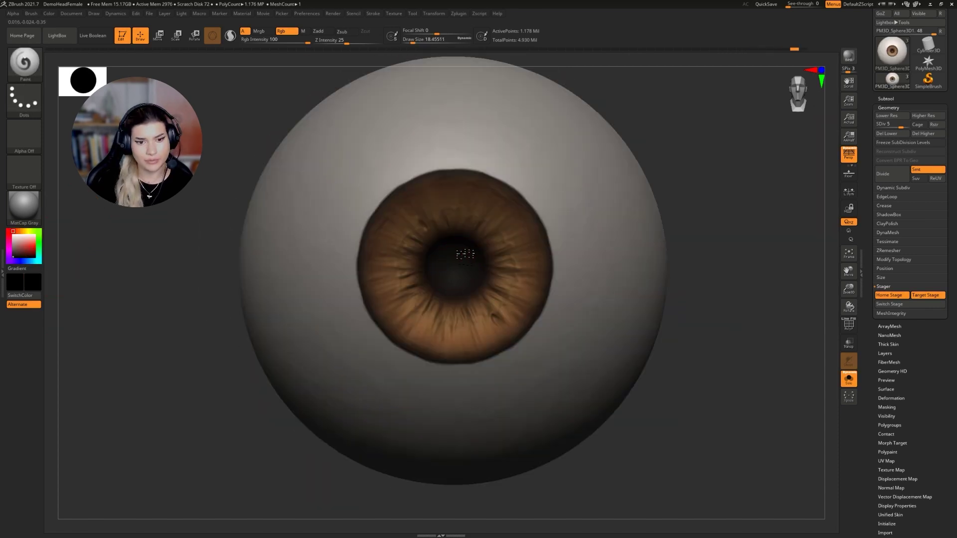
drag(467, 252, 460, 257)
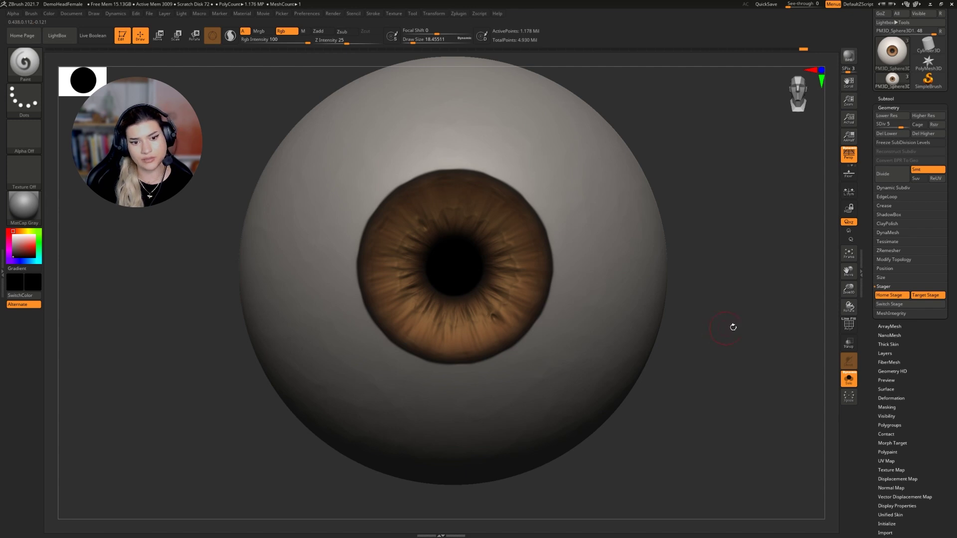
mouse_move(733, 327)
mouse_down()
mouse_move(712, 323)
mouse_move(732, 344)
mouse_up()
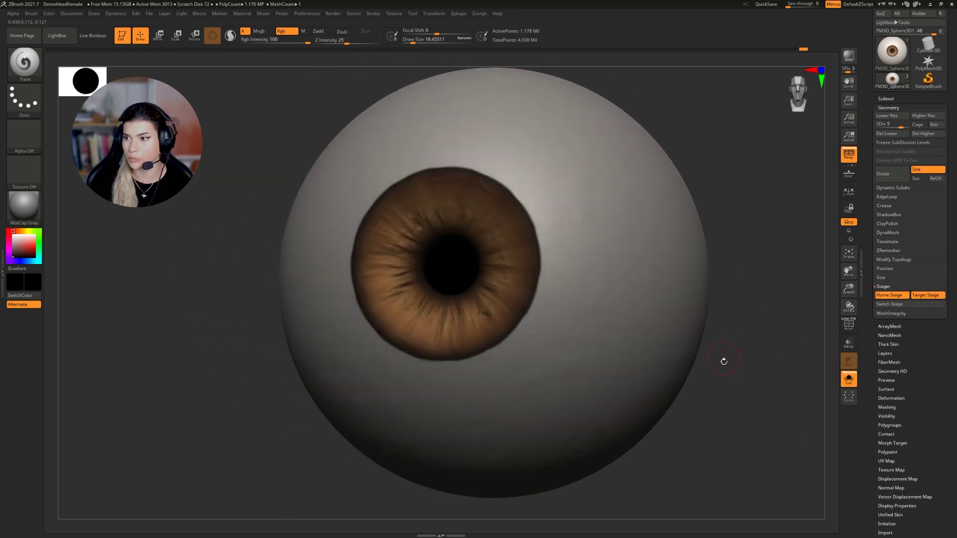
drag(736, 383, 750, 384)
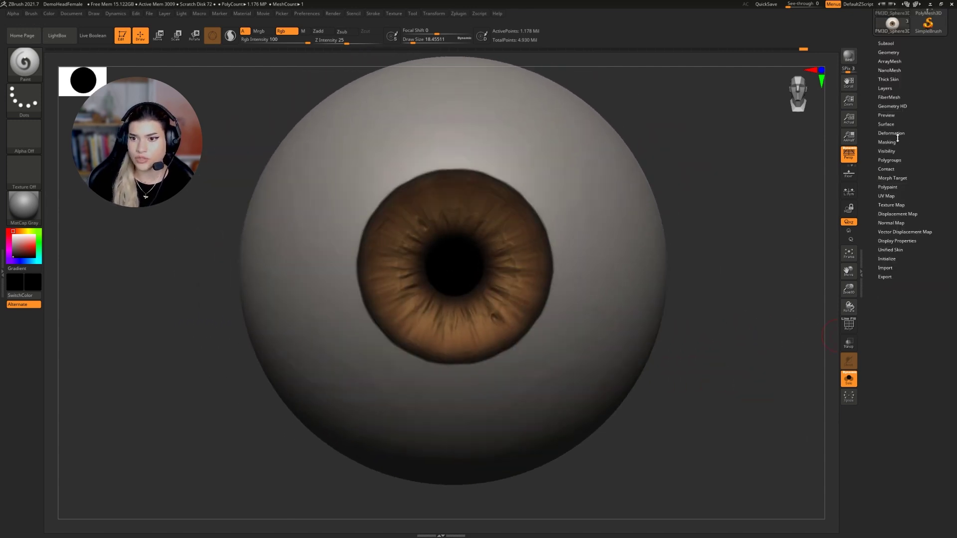
- Apply Mask By Cavity to the eyeball to mask the iris grooves
click(894, 143)
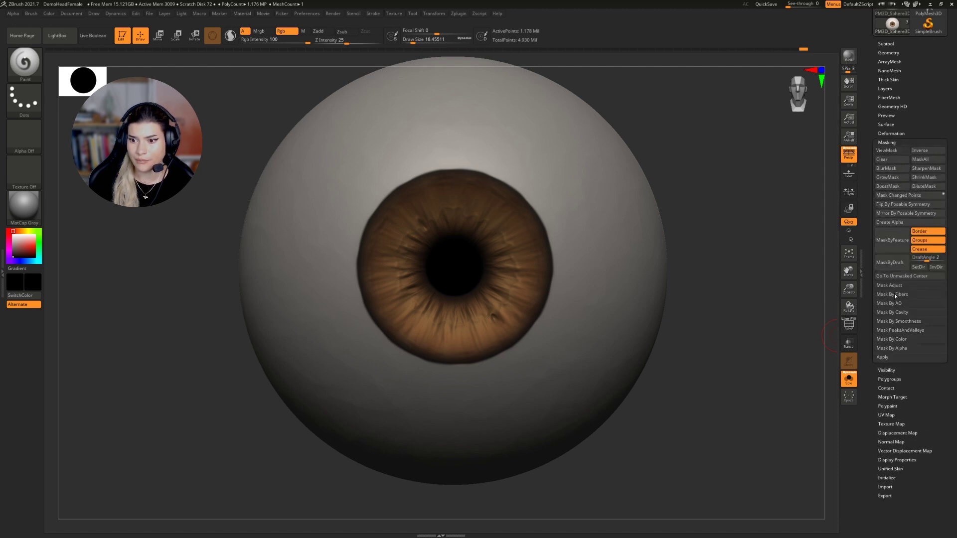
click(901, 313)
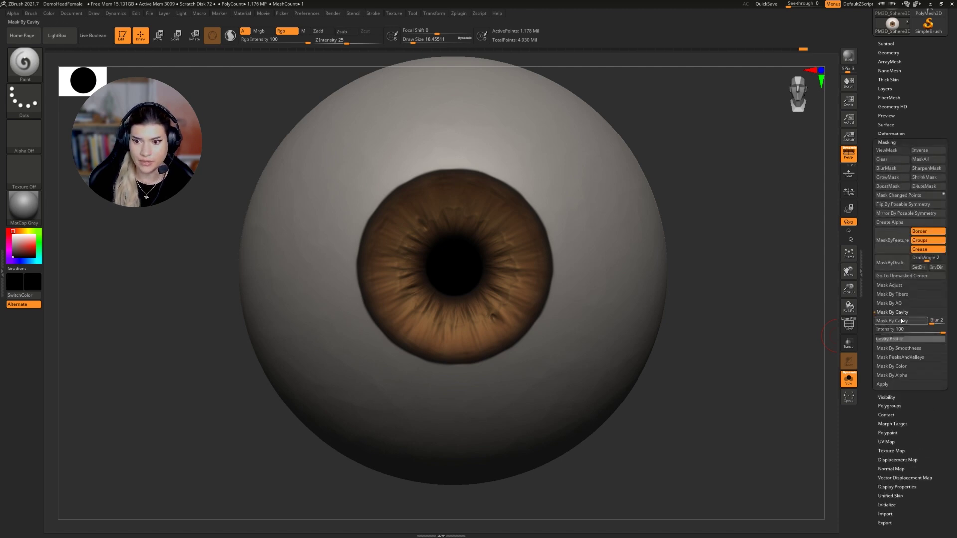
click(901, 322)
alt+drag(798, 332, 799, 344)
ctrl+right_drag(798, 346, 673, 298)
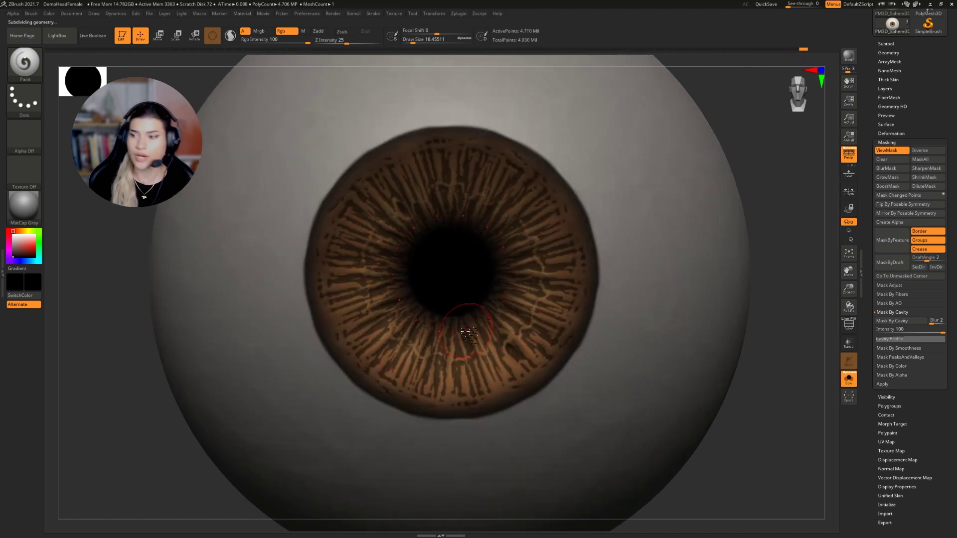
- Hide the mask display, invert the cavity mask, and paint tonal variation over the iris fibres
click(887, 150)
click(887, 150)
click(921, 150)
key(space)
mouse_move(708, 428)
ctrl+right_down()
mouse_move(698, 373)
mouse_move(662, 402)
mouse_move(729, 409)
mouse_move(748, 387)
ctrl+right_up()
key(space)
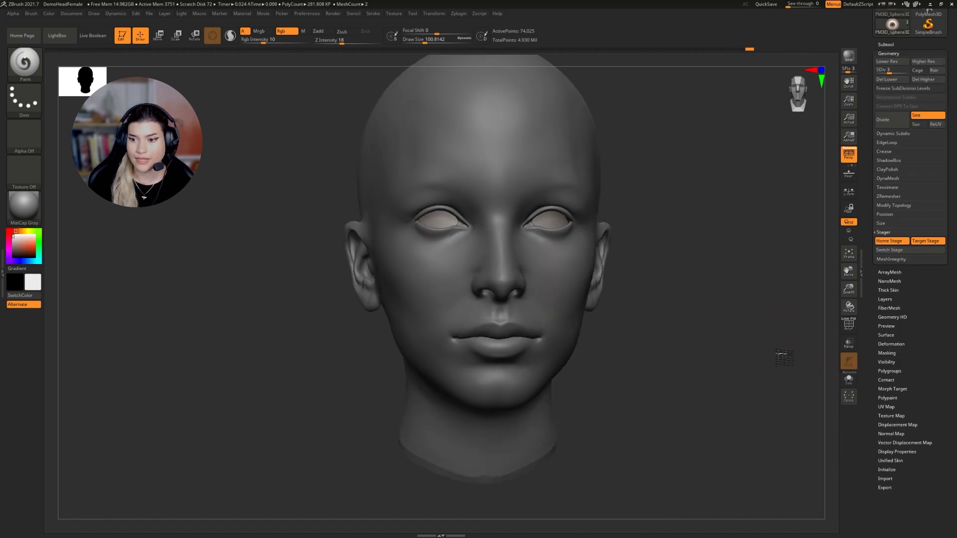
- Switch the painted eyeball to its Target Stage in the head's eye socket and inspect the fit
drag(784, 357, 804, 361)
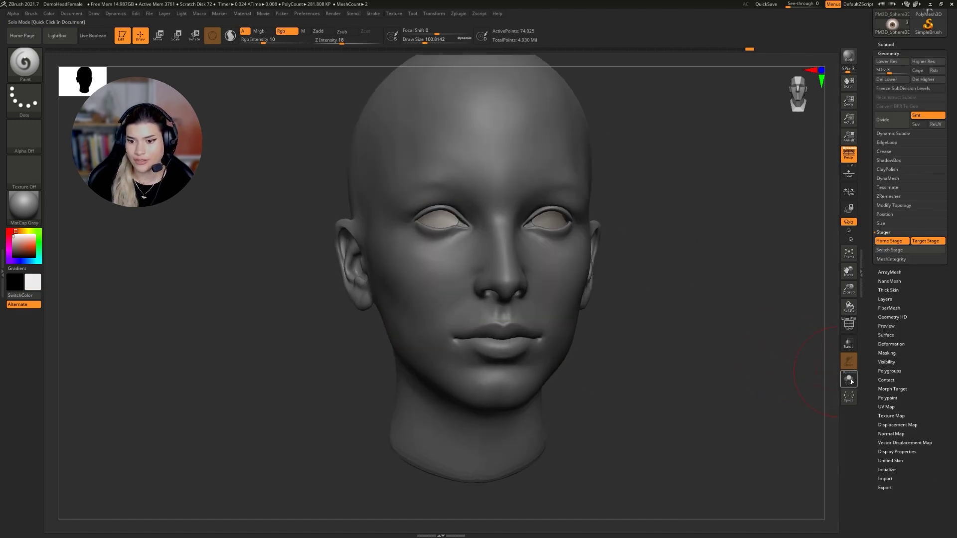
click(896, 250)
drag(778, 324, 765, 361)
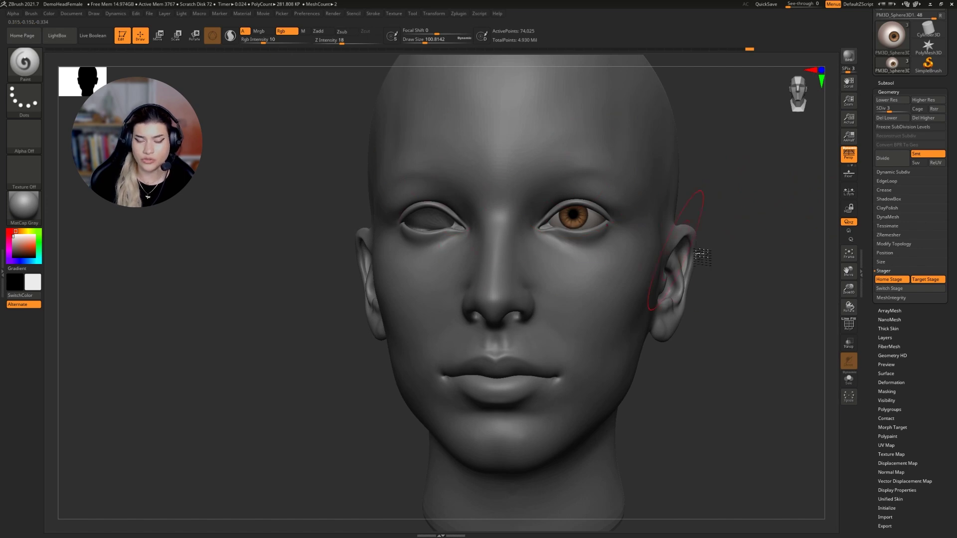
drag(714, 255, 744, 252)
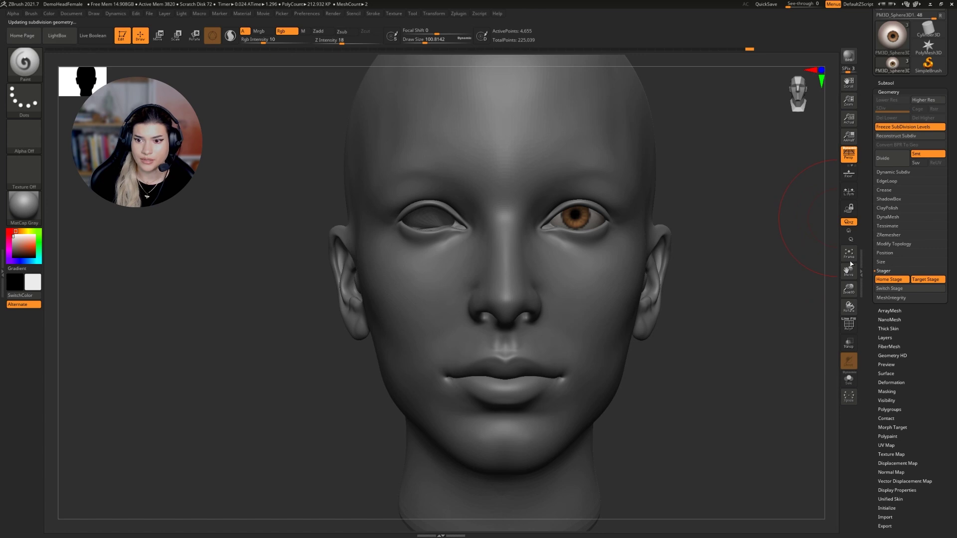
- With subdivision levels frozen, use Mirror And Weld to create the second eye, unfreeze the levels, and inspect the face
click(894, 244)
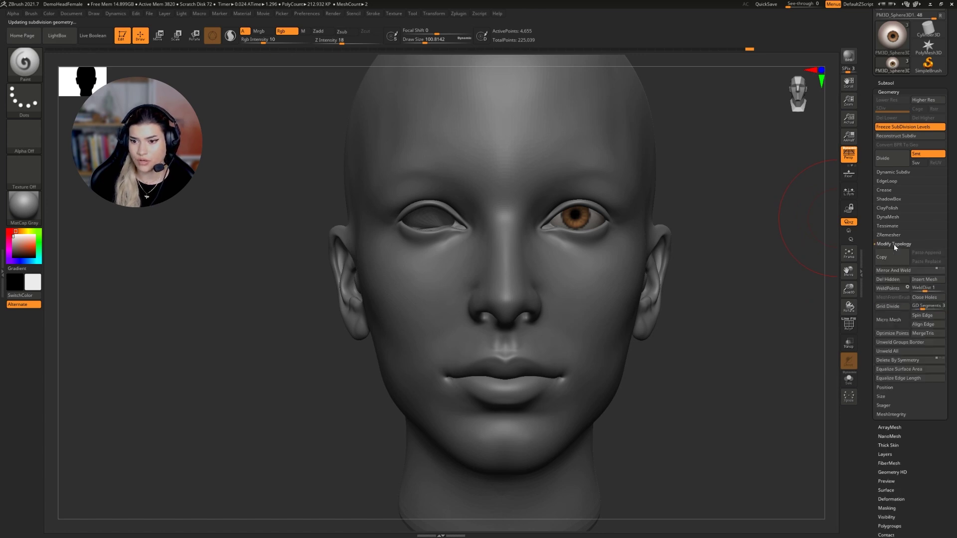
click(894, 271)
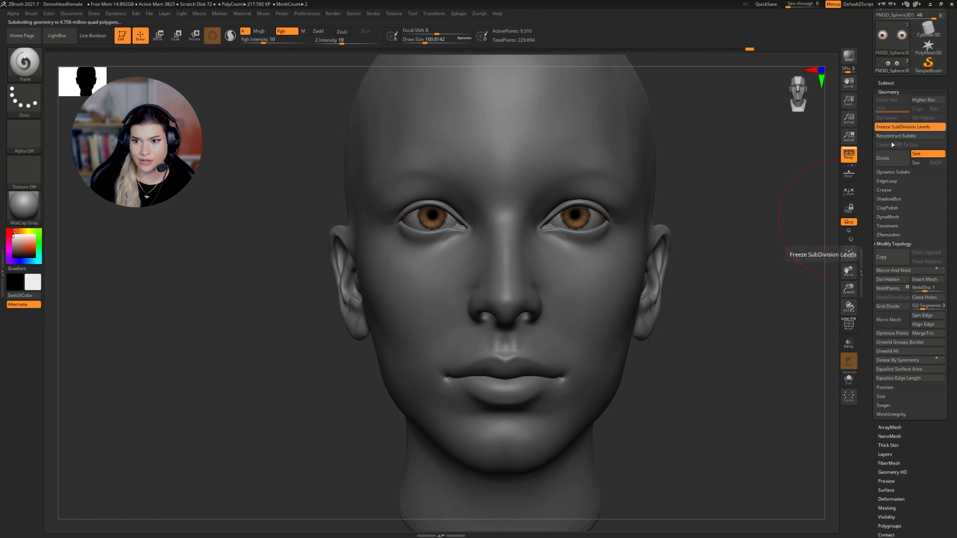
drag(740, 294, 766, 414)
drag(667, 312, 681, 321)
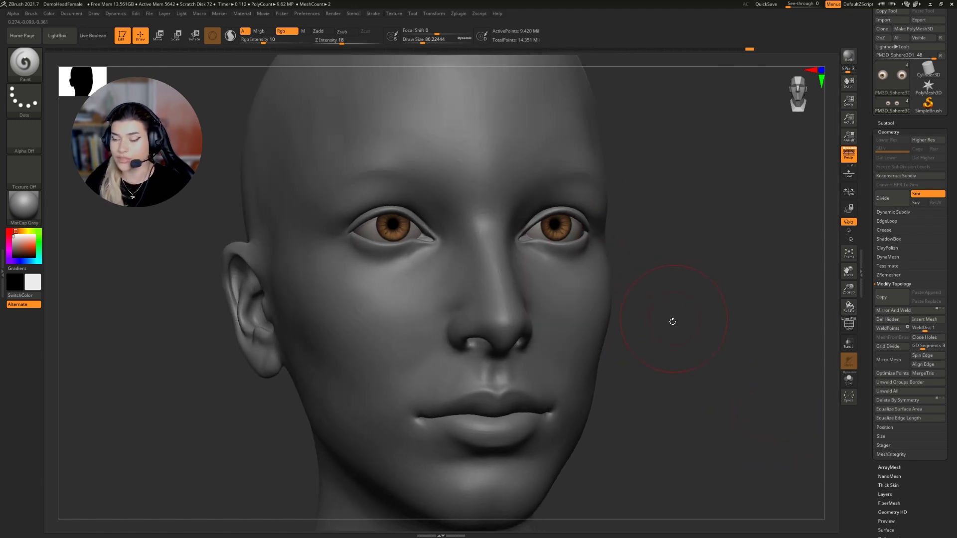
drag(672, 328, 717, 380)
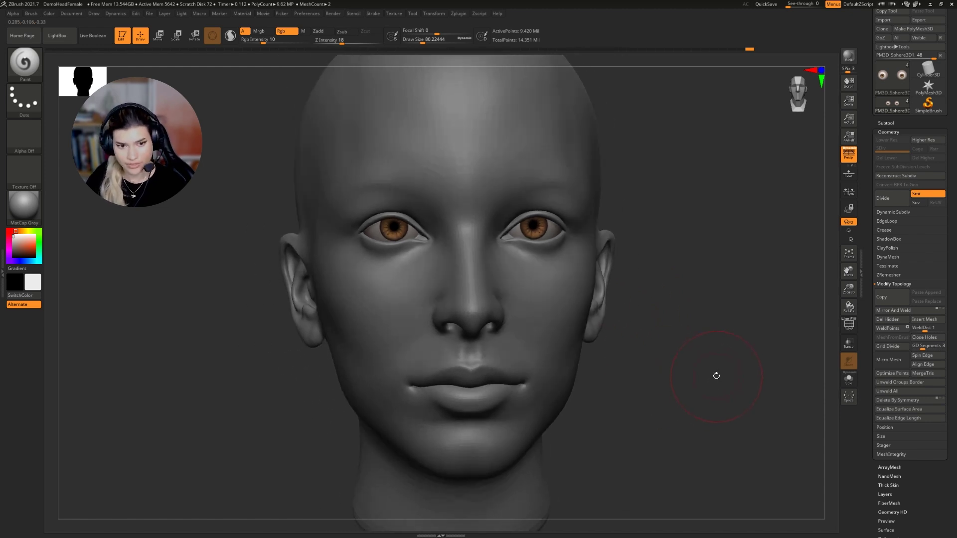